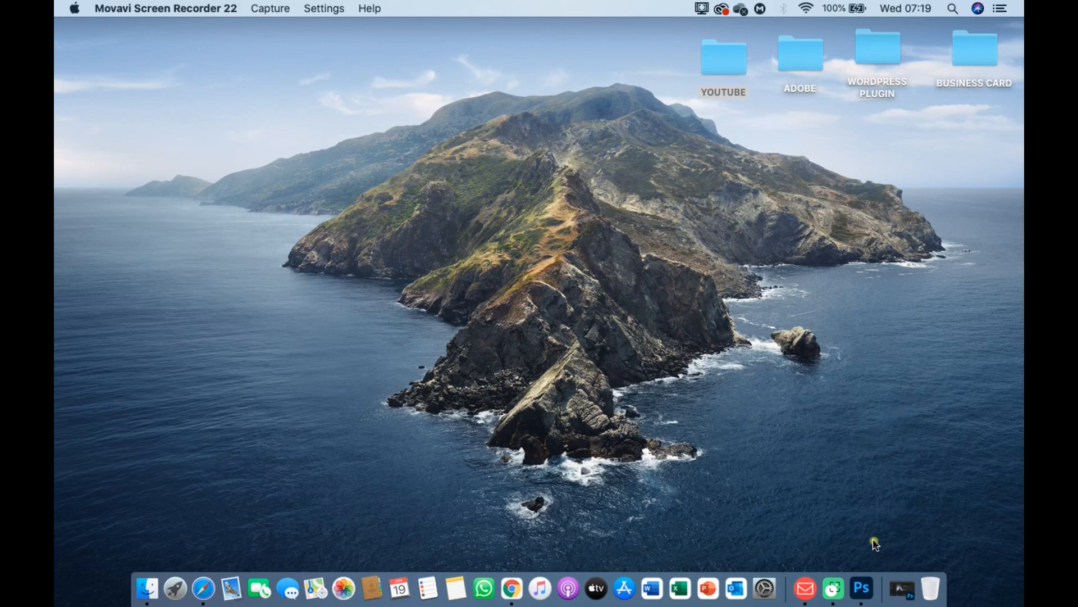
Switch to Photoshop and create a new document named VALENTINE BANNER using the Default Photoshop Size
click(865, 592)
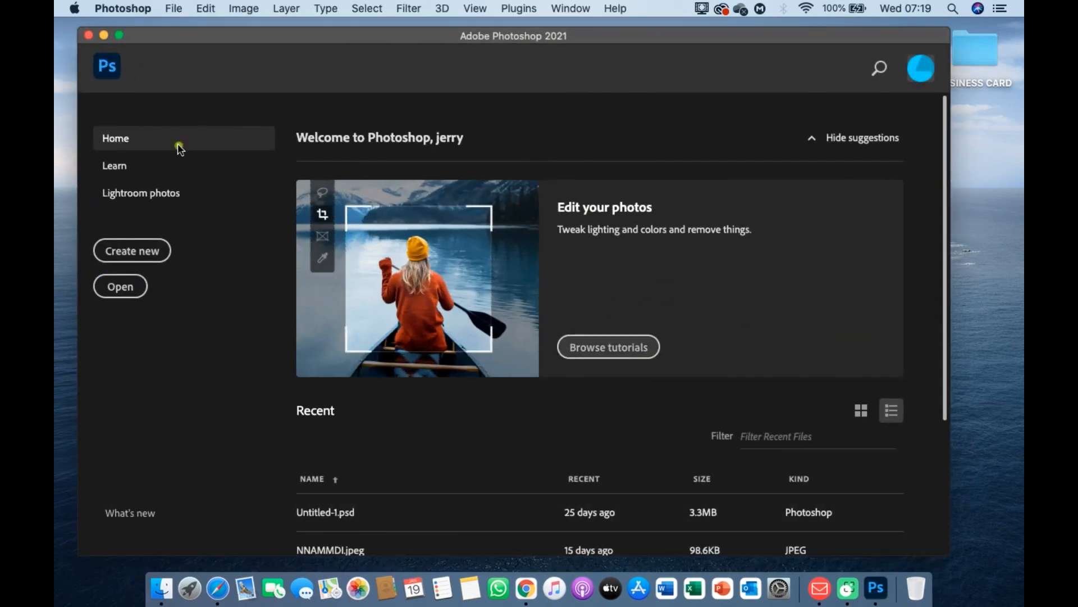
click(133, 250)
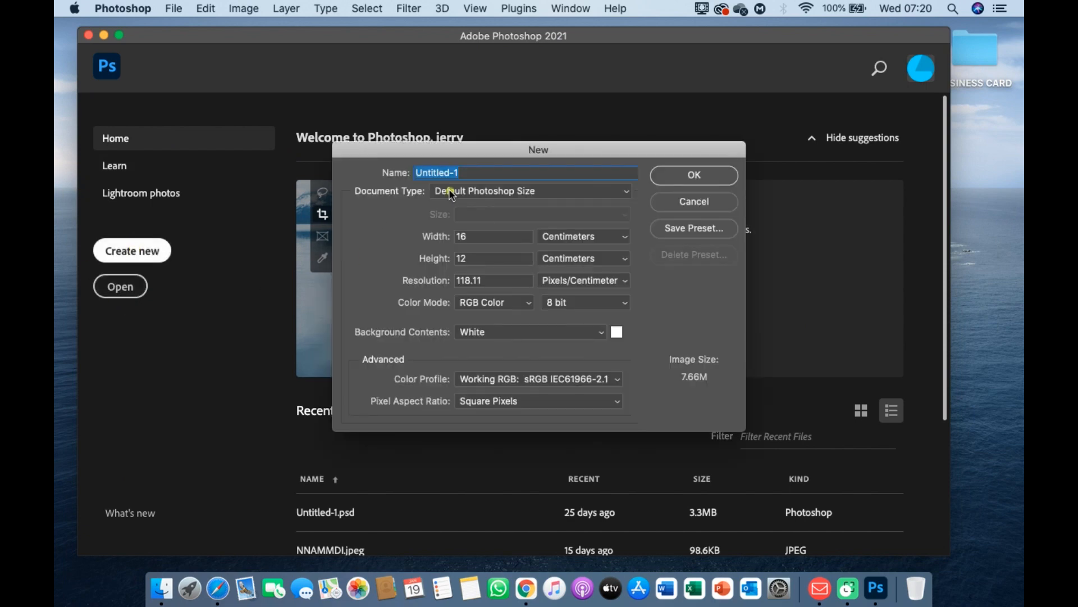
text(VALENTINE BANNER)
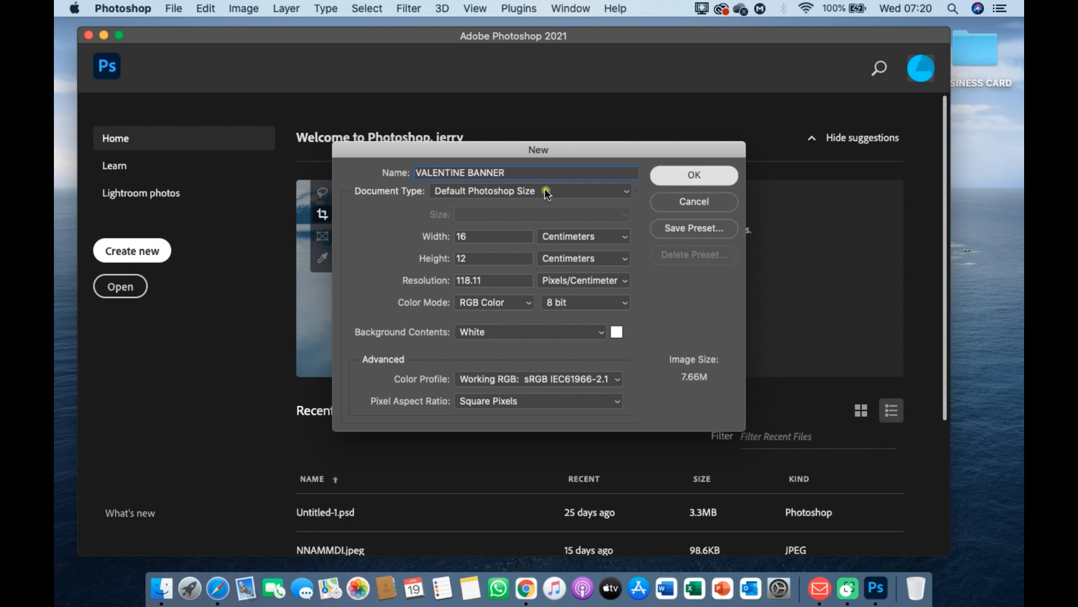
key(Return)
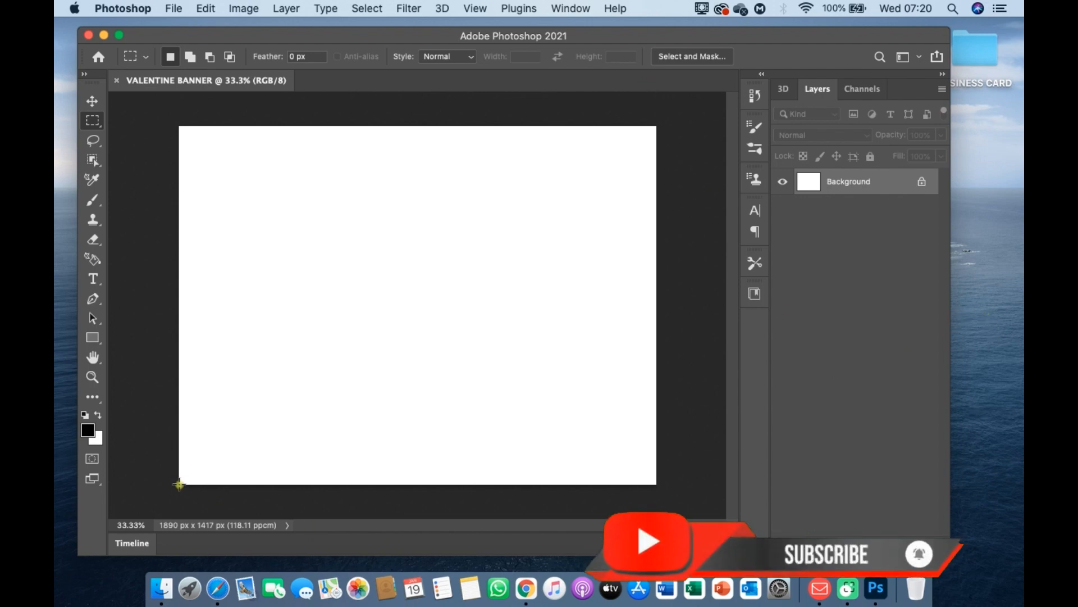
Switch to Finder, open the VALENTINE BANNER folder inside YOUTUBE on the Desktop, and check its billboard mockup subfolder
click(161, 588)
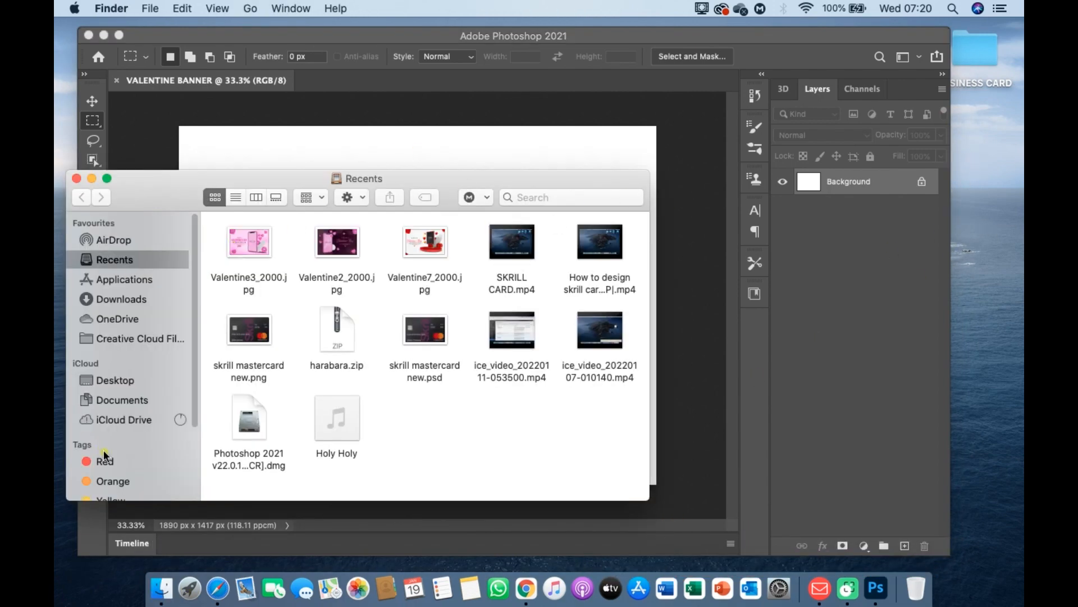
scroll(111, 431, down, 5)
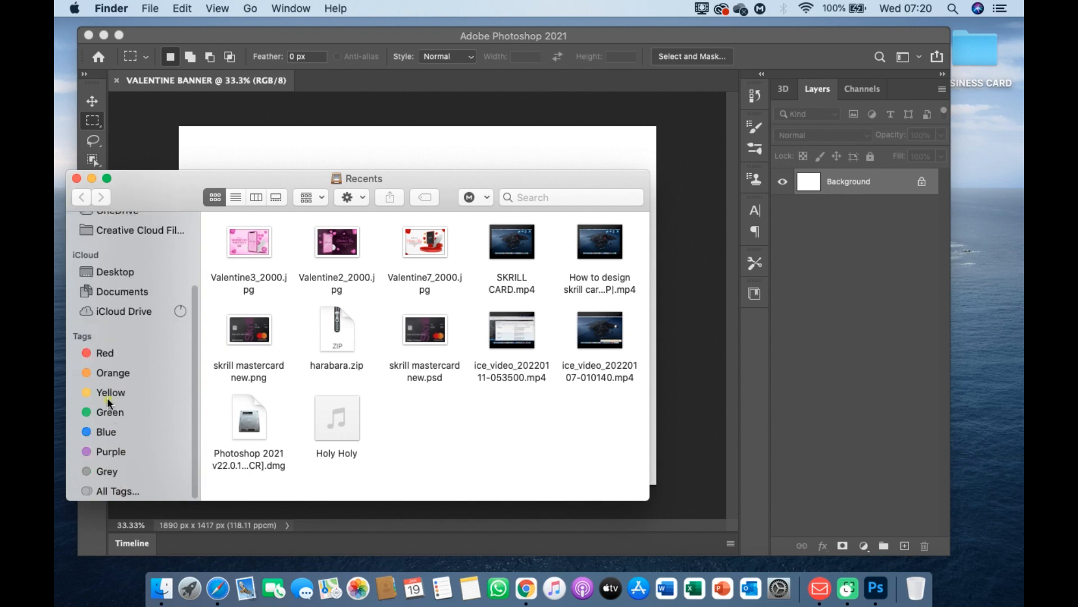
click(113, 267)
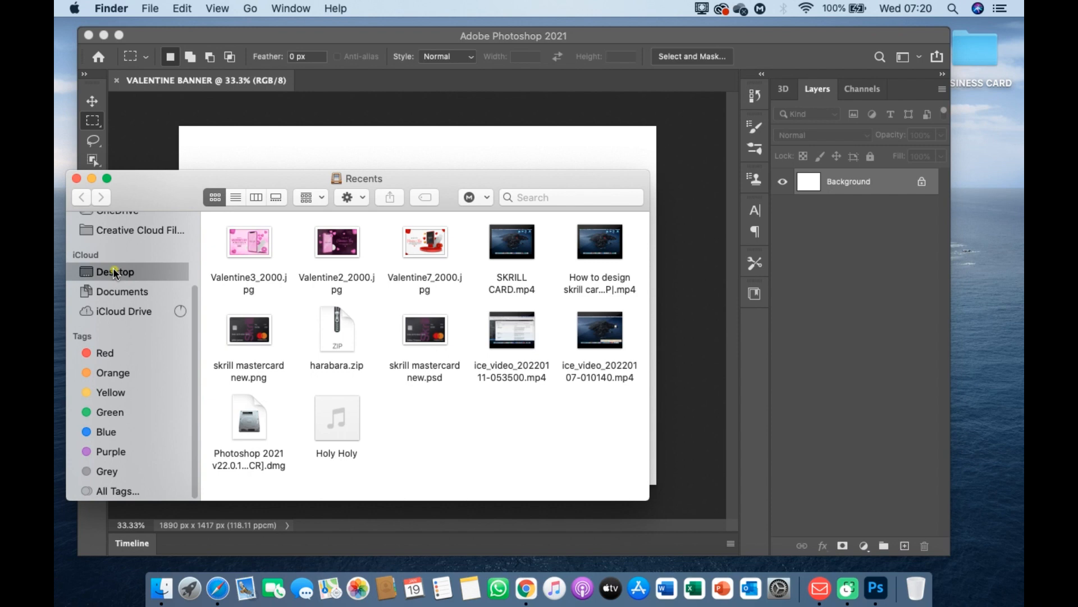
double_click(488, 264)
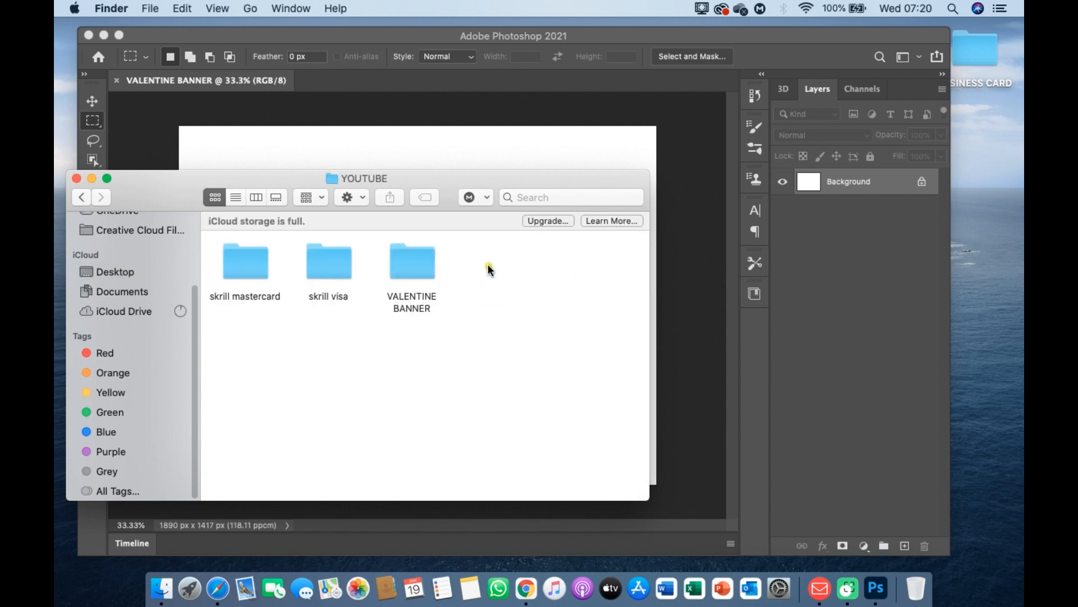
double_click(418, 268)
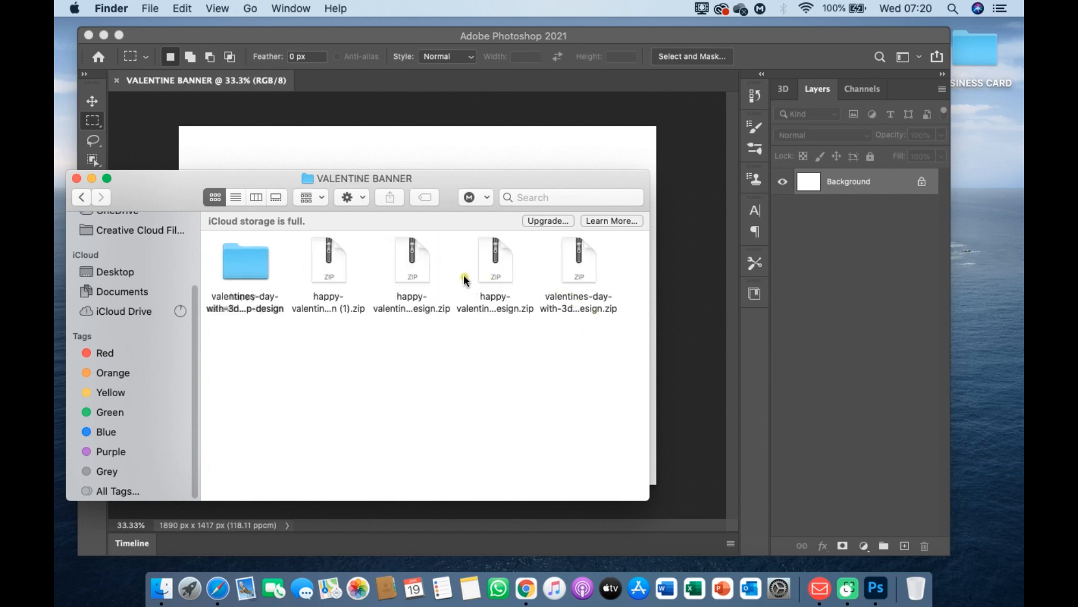
double_click(246, 271)
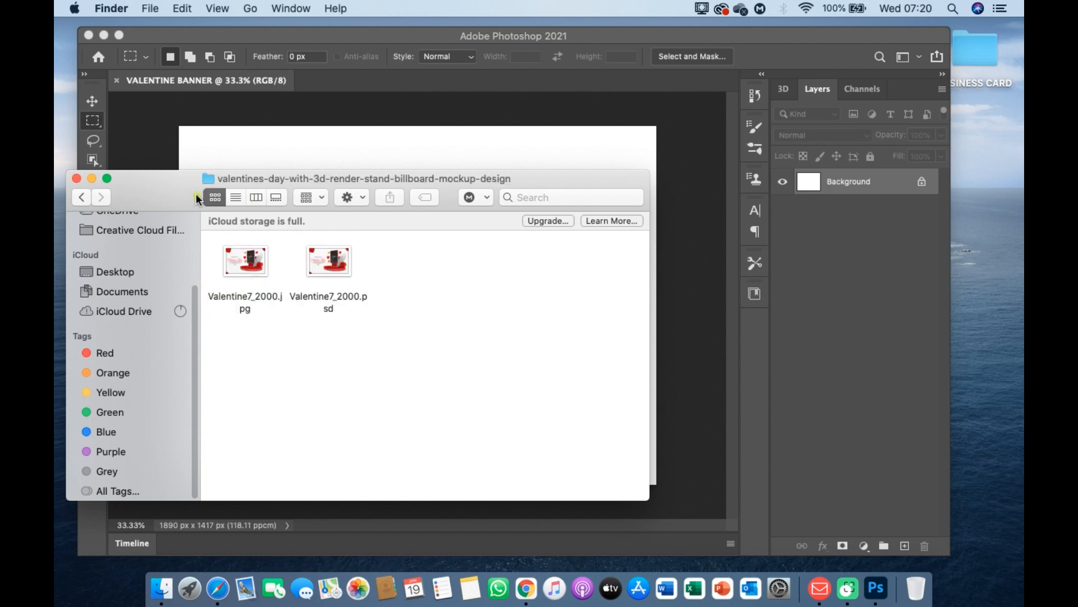
click(81, 196)
Extract the happy-valentines-day heart phone mockup sale design archive and open the extracted folder
click(497, 267)
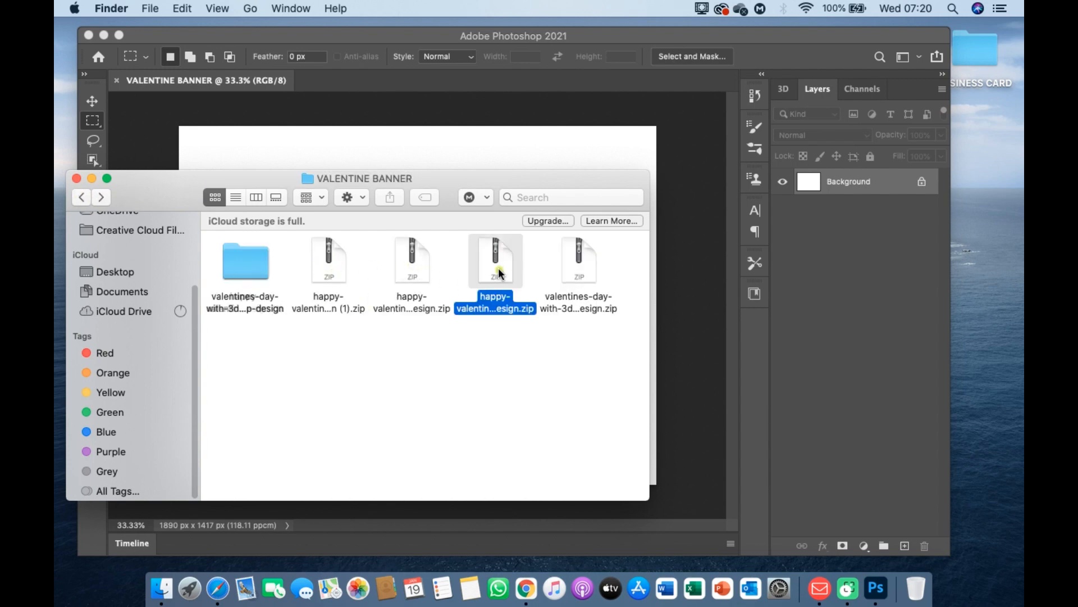
double_click(498, 268)
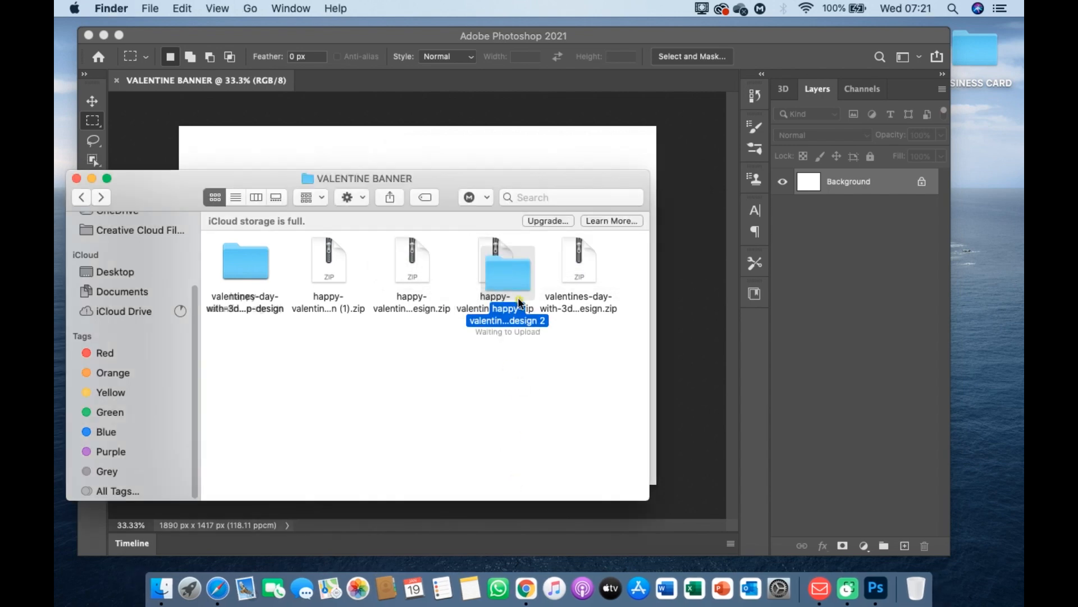
double_click(514, 277)
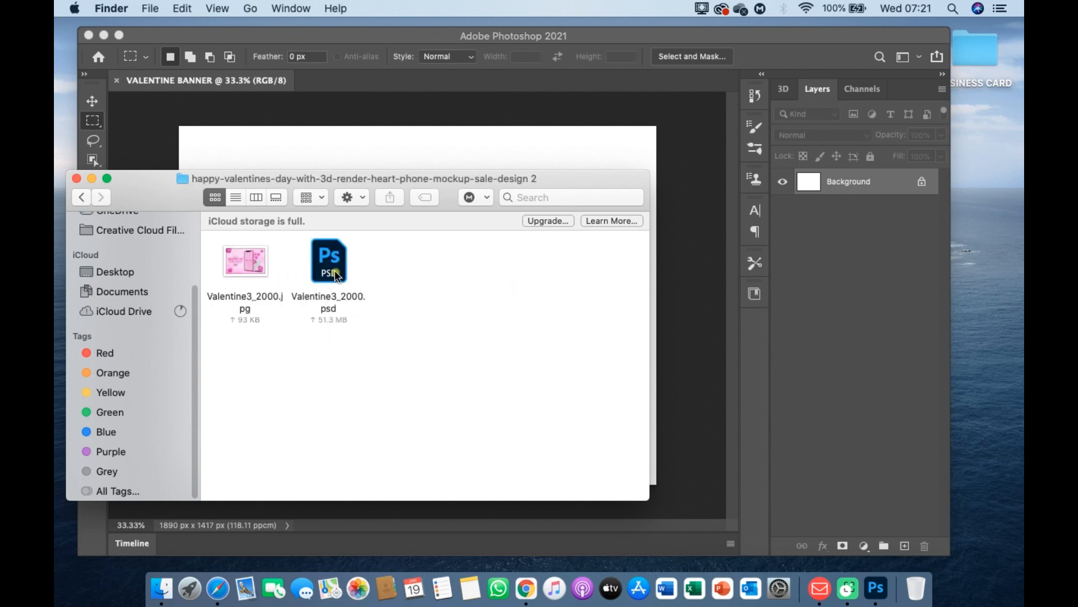
Place Valentine3_2000.psd into the VALENTINE BANNER document in Photoshop and open the placed smart object's contents
drag(336, 275, 714, 398)
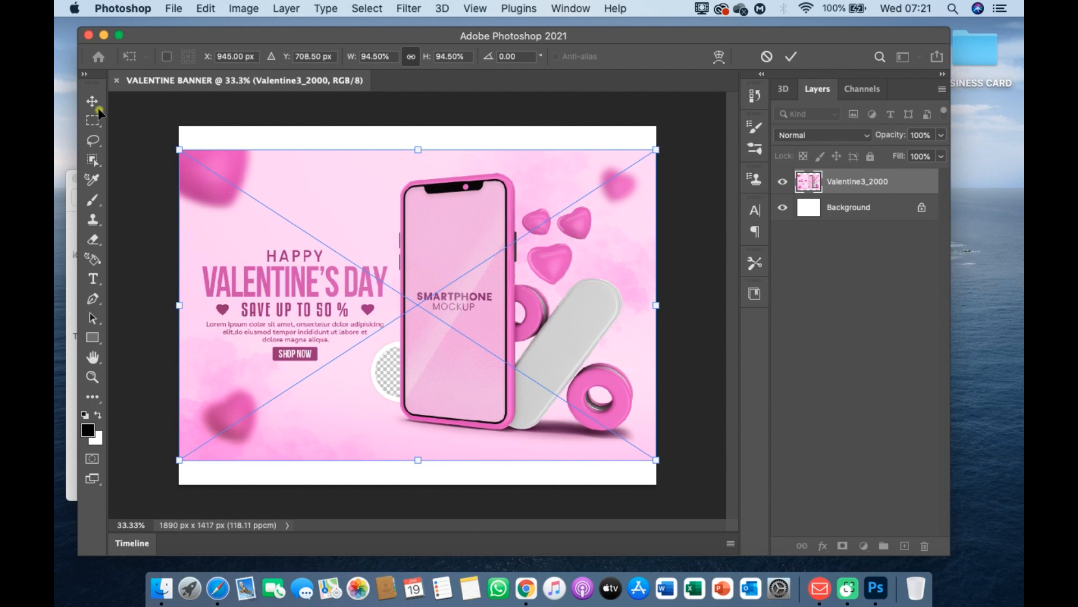
click(92, 121)
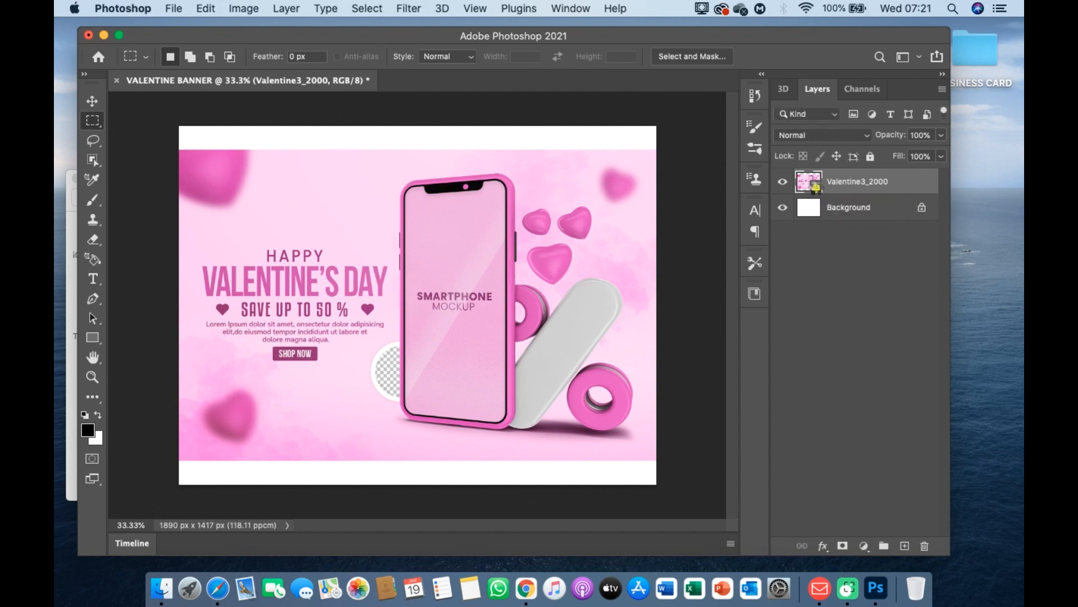
double_click(814, 186)
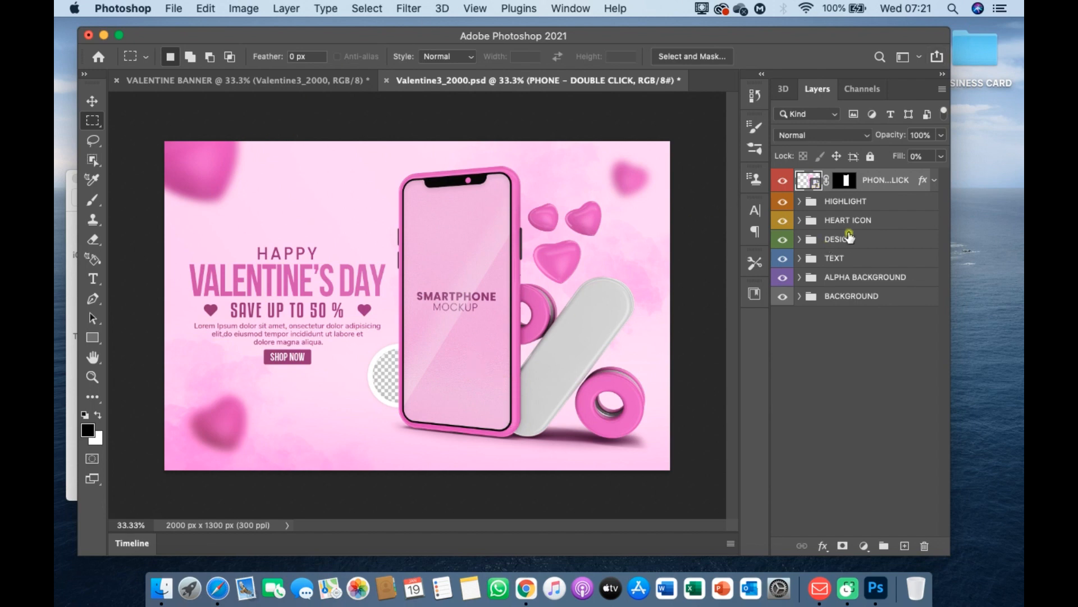
Expand the HIGHLIGHT and HEART ICON groups and toggle their layers' visibility to examine what each one contributes
click(799, 202)
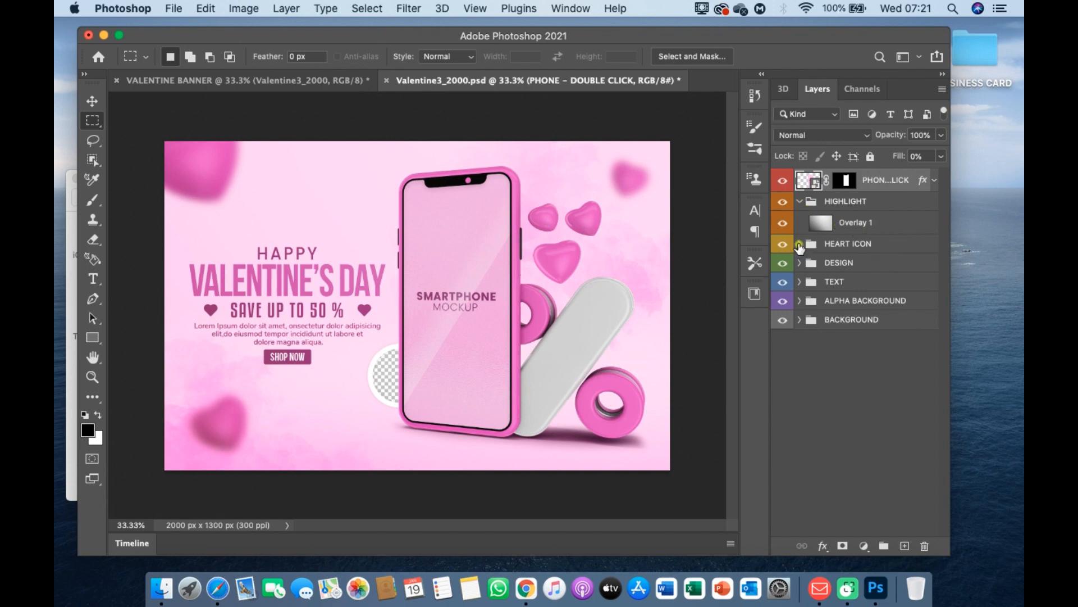
click(802, 246)
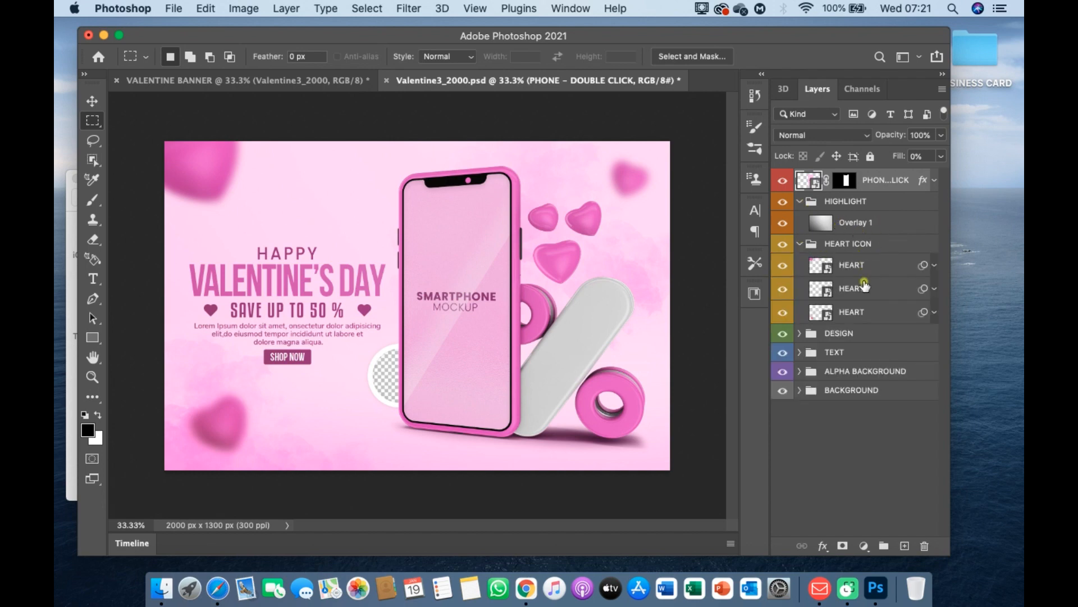
click(782, 268)
click(782, 269)
click(783, 246)
click(783, 245)
click(782, 223)
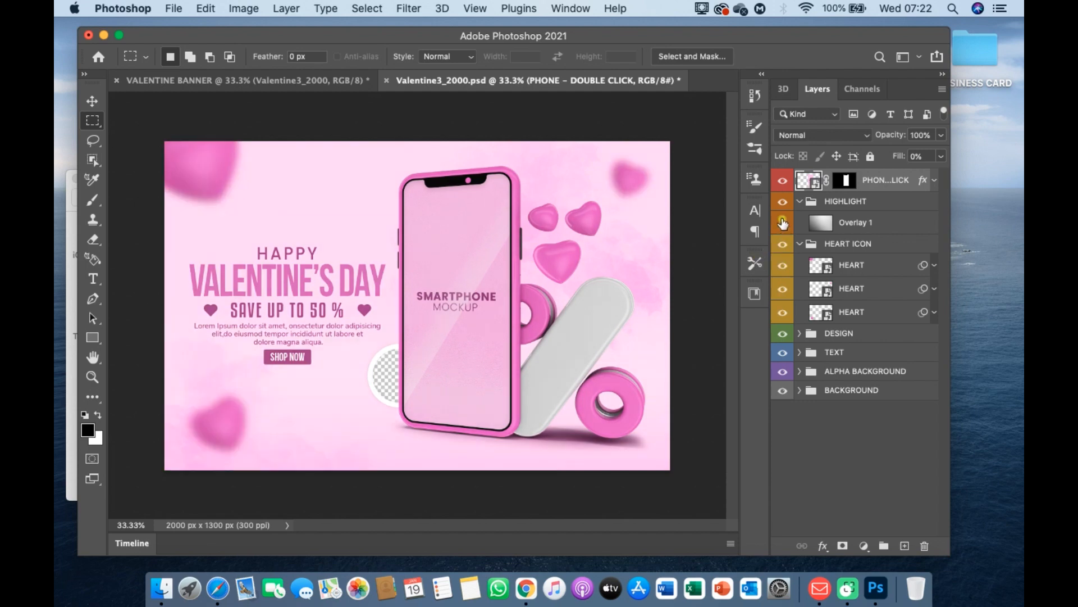
click(783, 223)
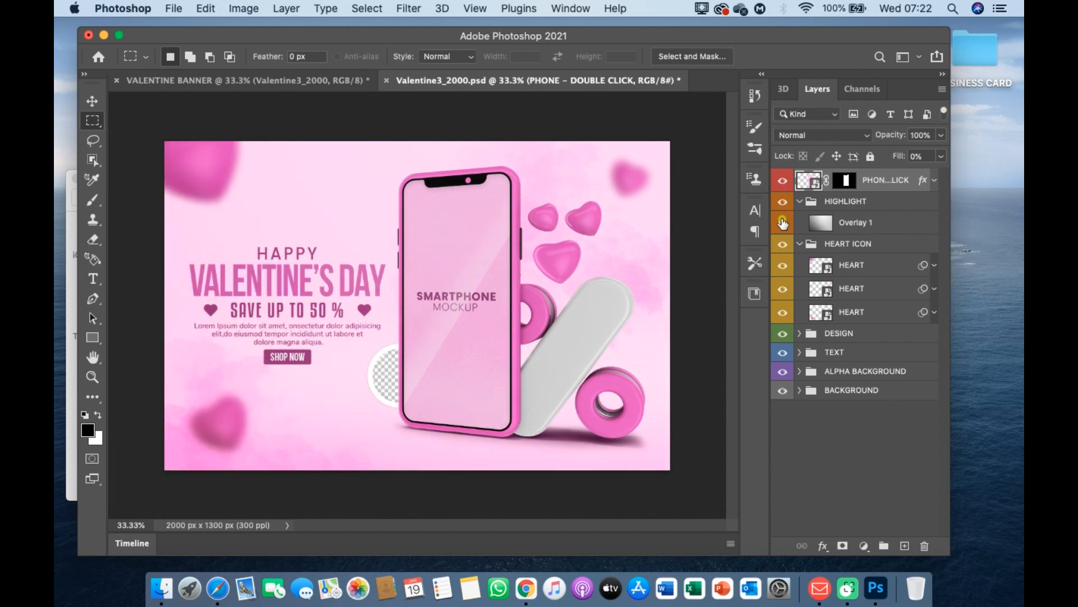
click(782, 313)
Expand the DESIGN group and toggle the SHADOW and DESIGN layers to find which one holds the phone screen artwork
click(800, 333)
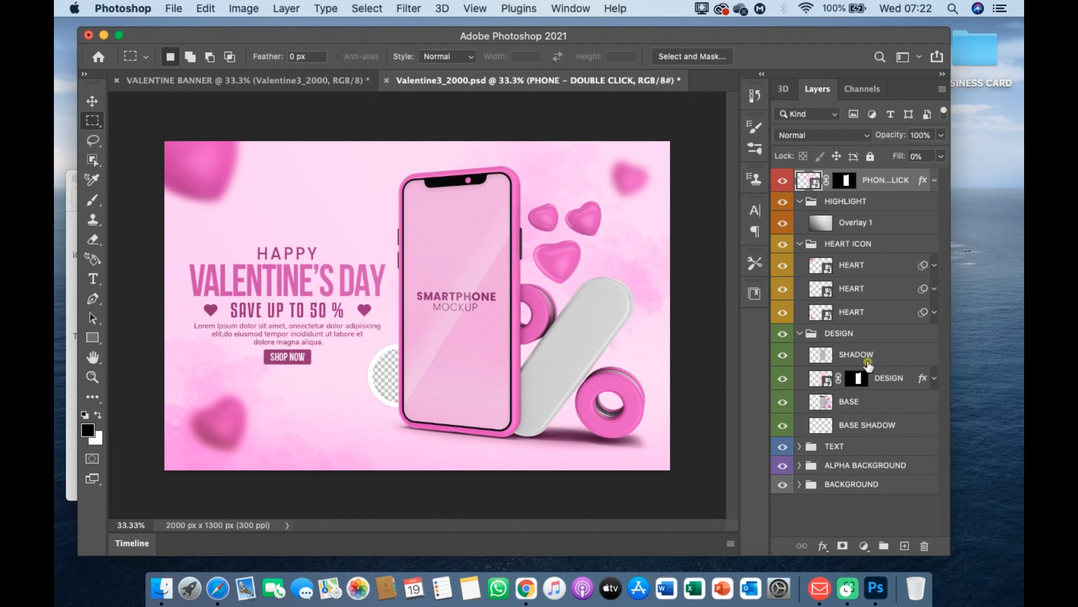
click(783, 356)
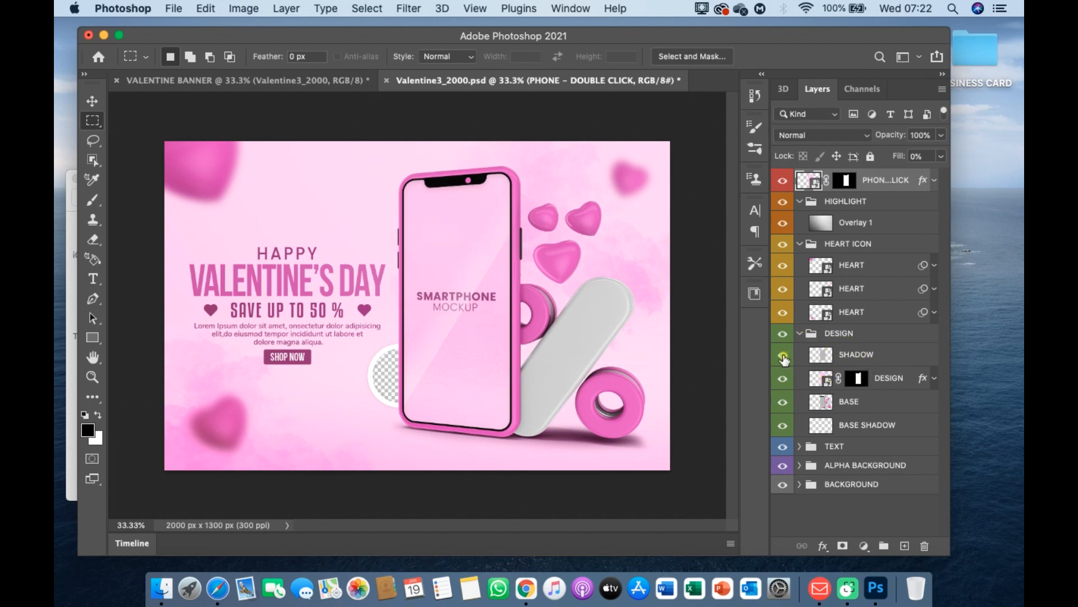
click(783, 357)
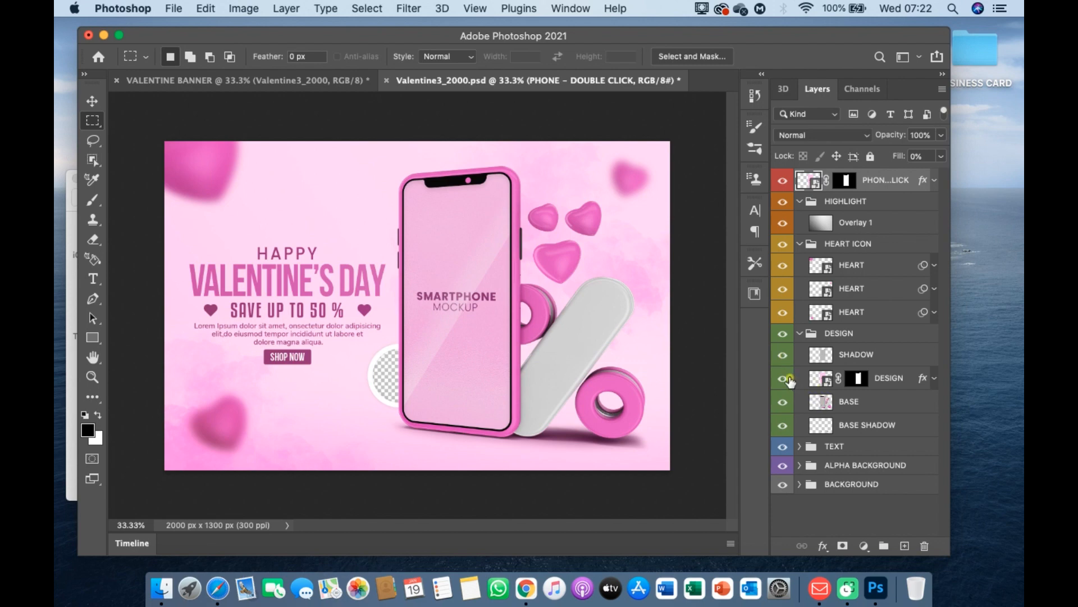
click(783, 379)
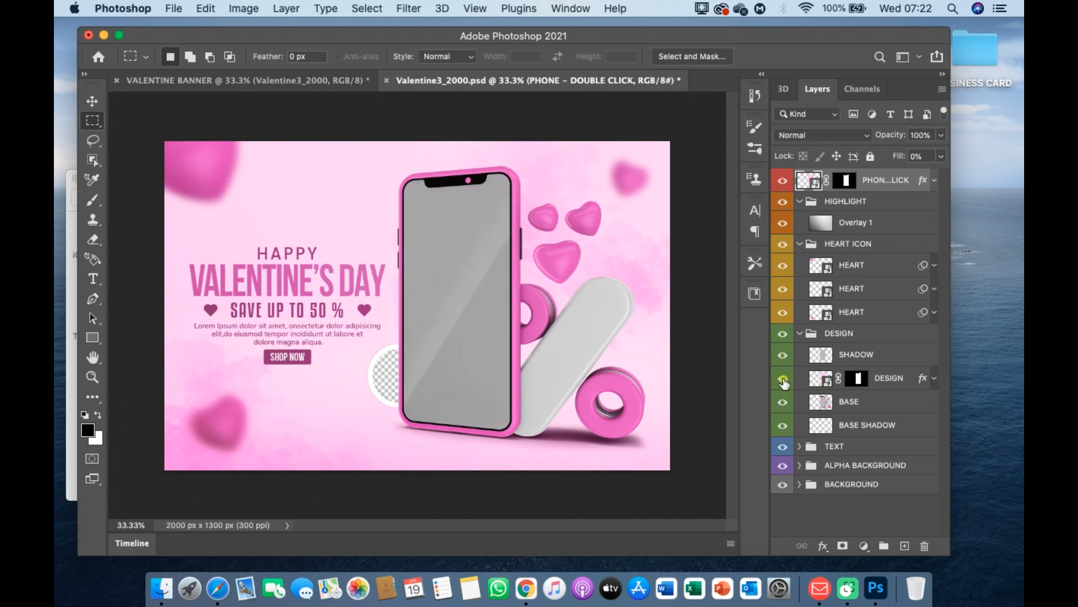
click(784, 380)
click(784, 379)
click(784, 379)
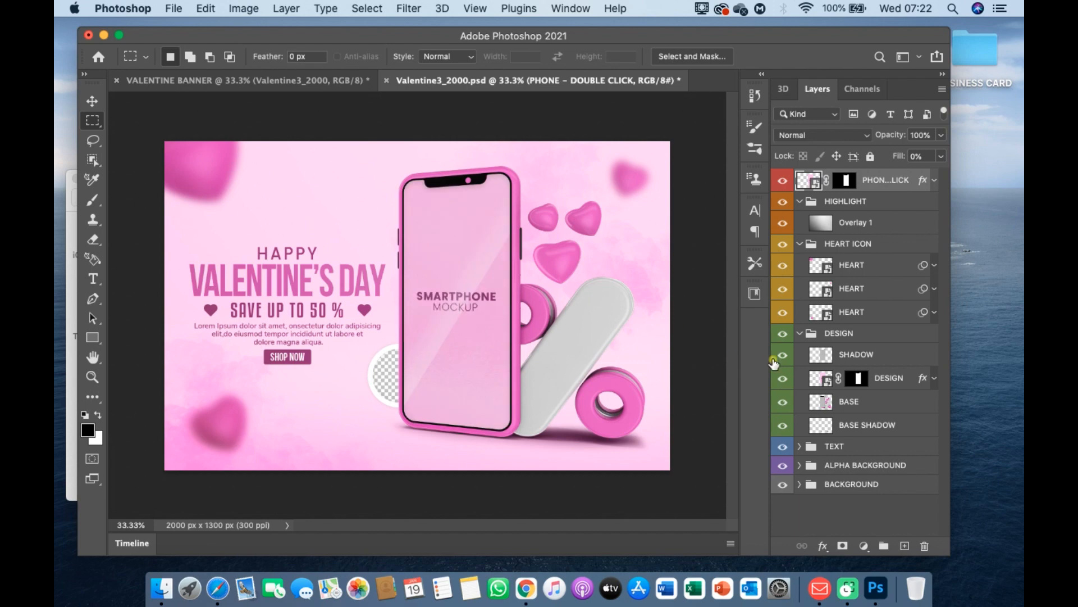
Open the contents of the DESIGN layer's smart object for editing
click(827, 387)
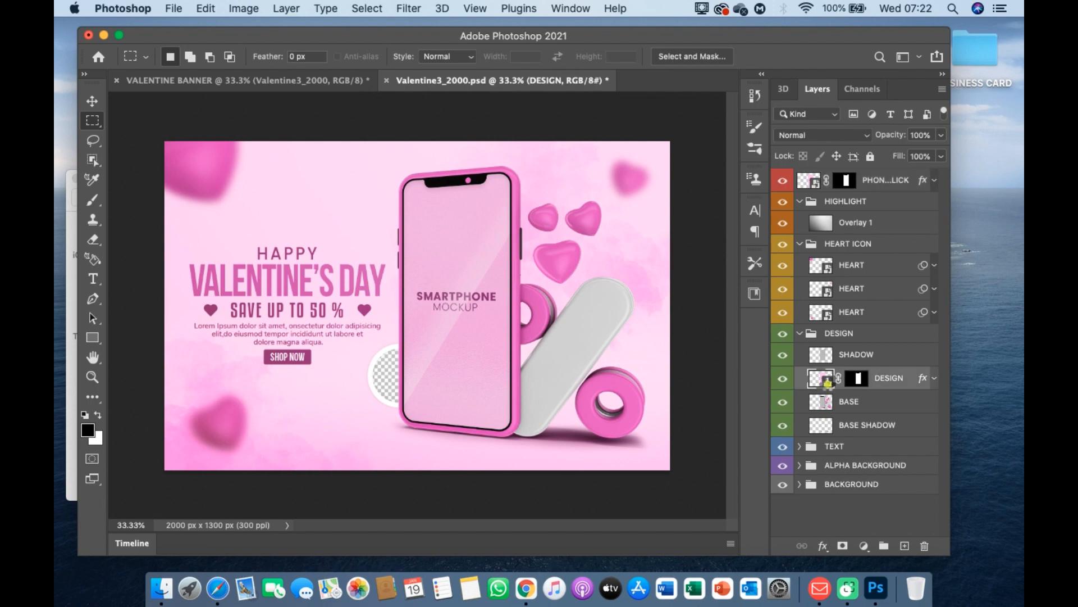
double_click(827, 384)
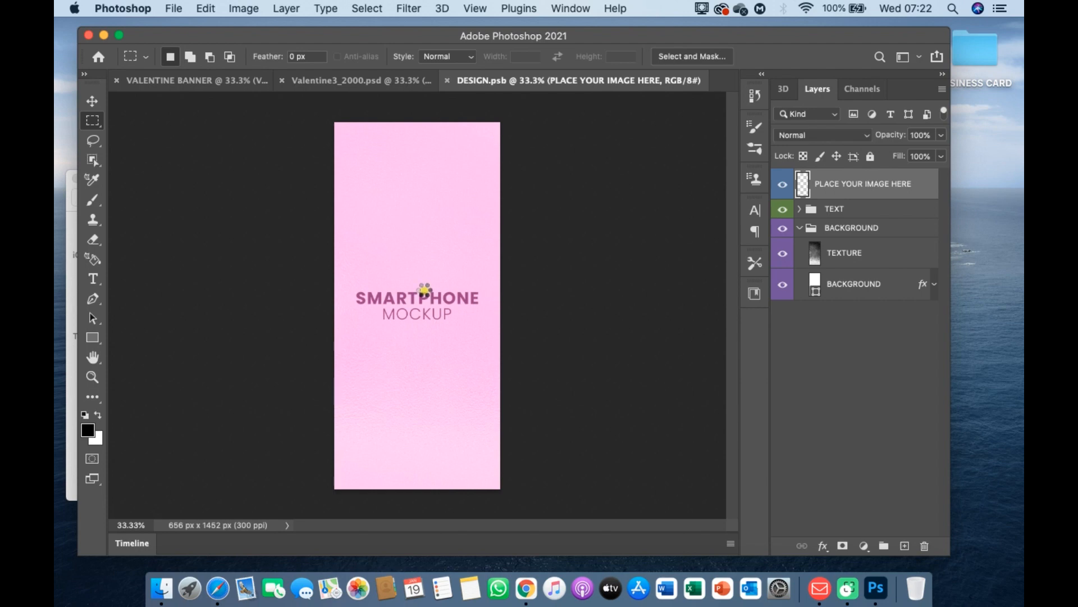
key(super+v)
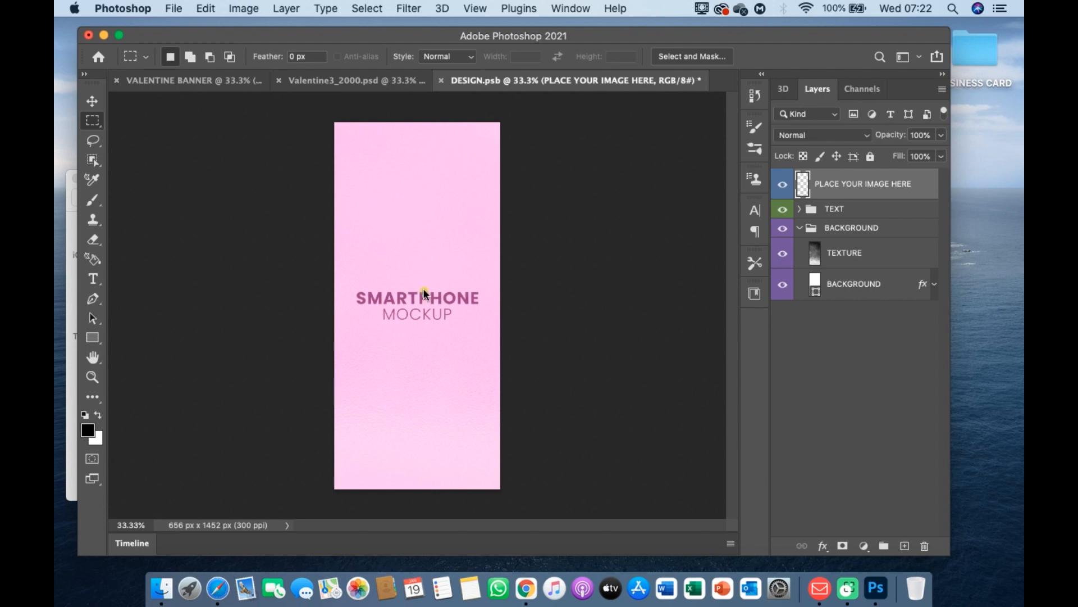
Place MOC.jpeg from the Downloads folder into DESIGN.psb as the phone screen image, keeping its fitted size
click(159, 598)
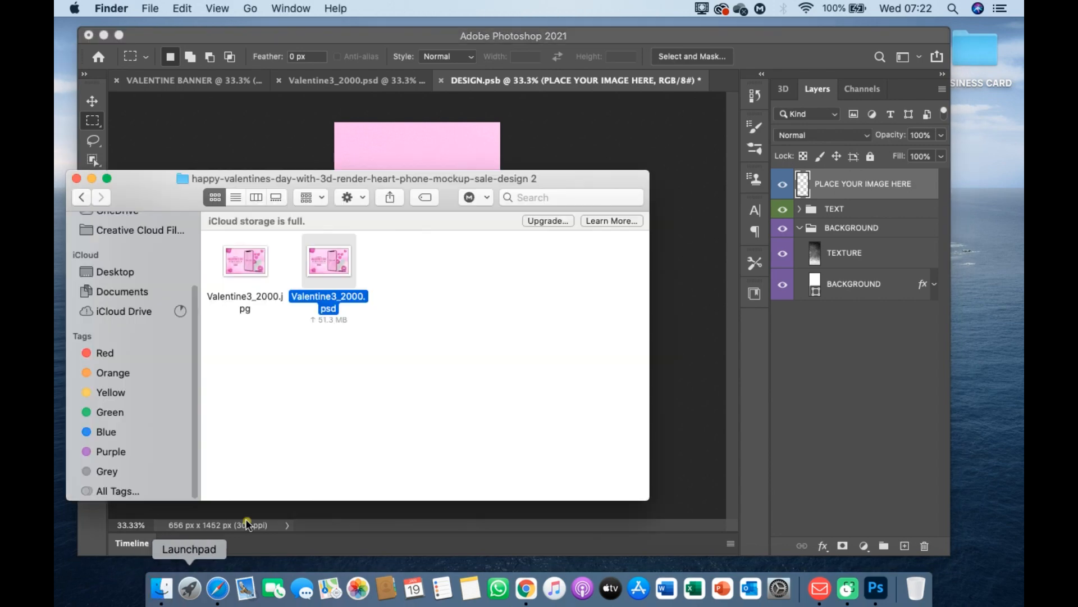
scroll(96, 310, up, 5)
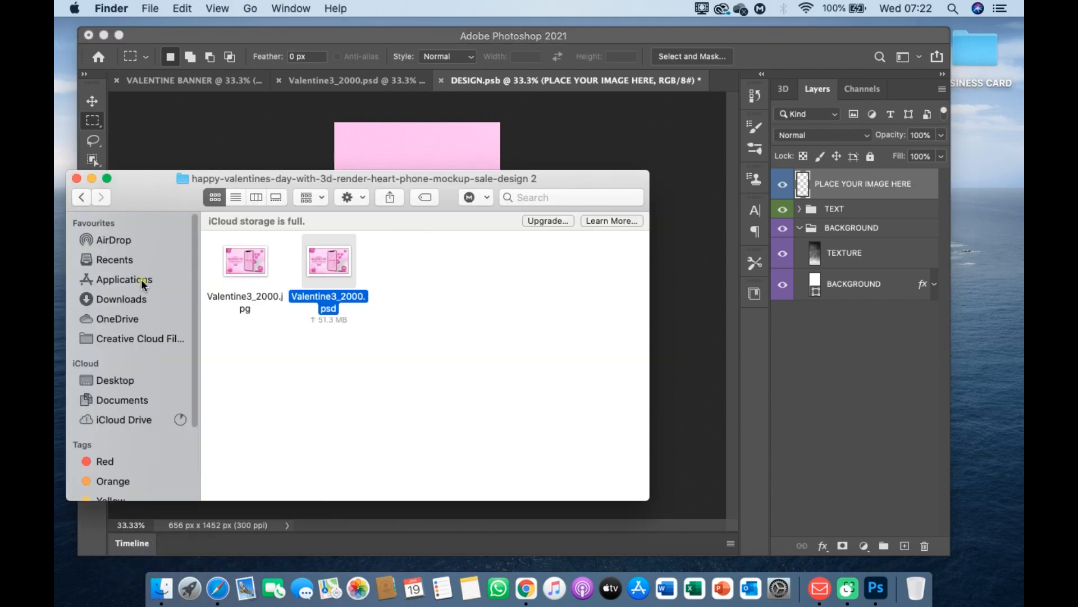
click(130, 302)
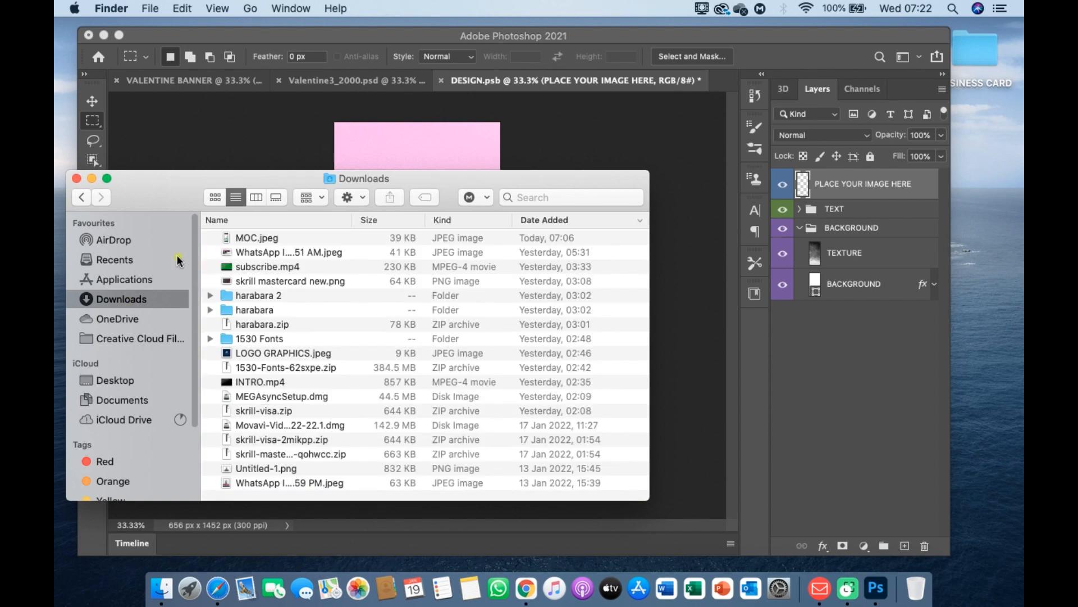
drag(259, 232, 695, 427)
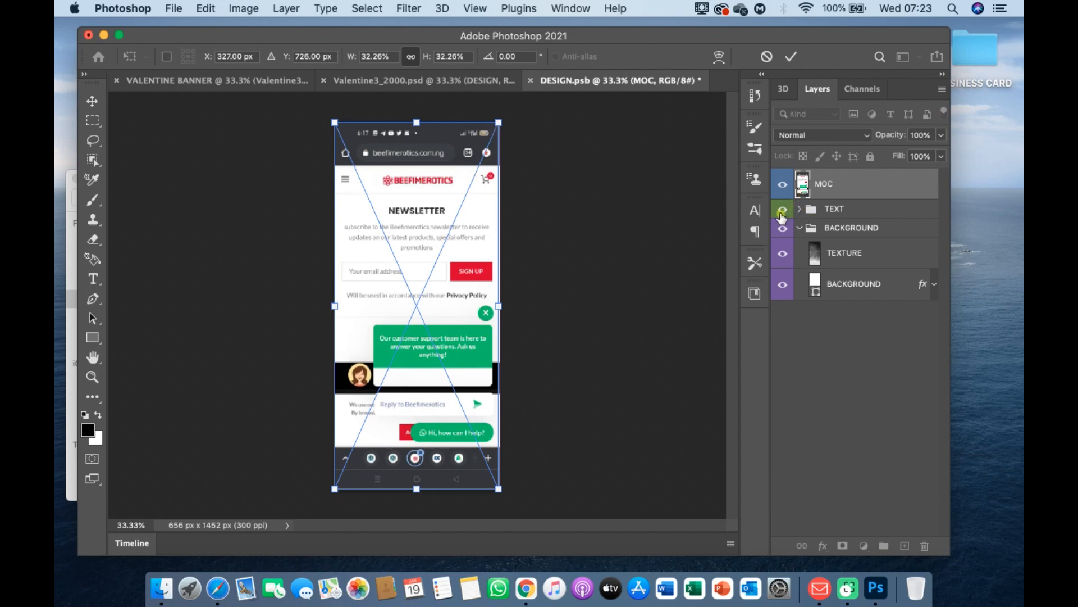
key(m)
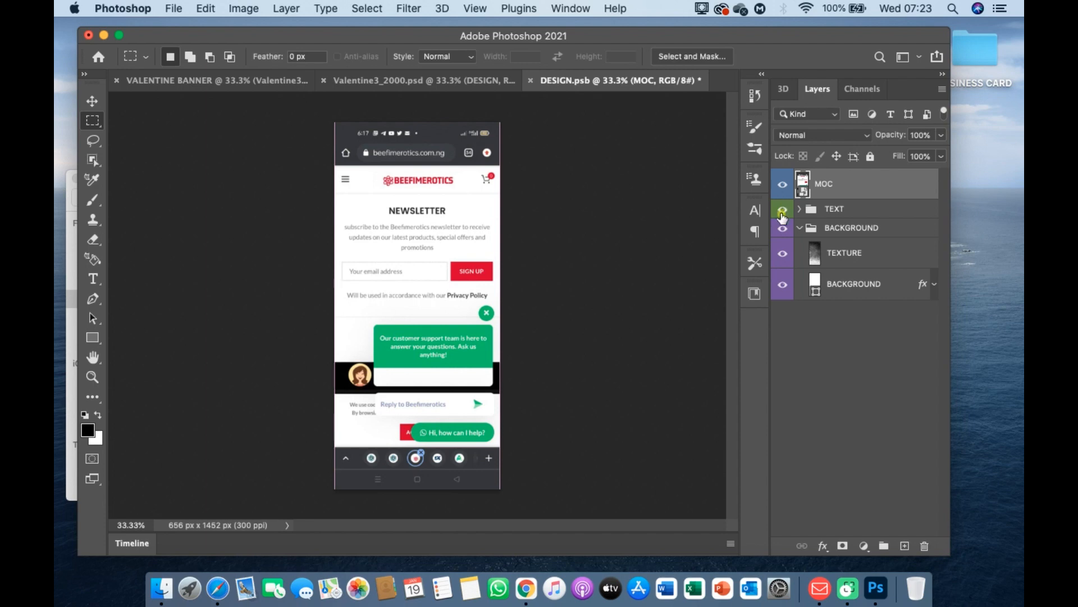
Hide the TEXT and BACKGROUND groups in DESIGN.psb and save the file
click(782, 212)
click(784, 231)
click(176, 9)
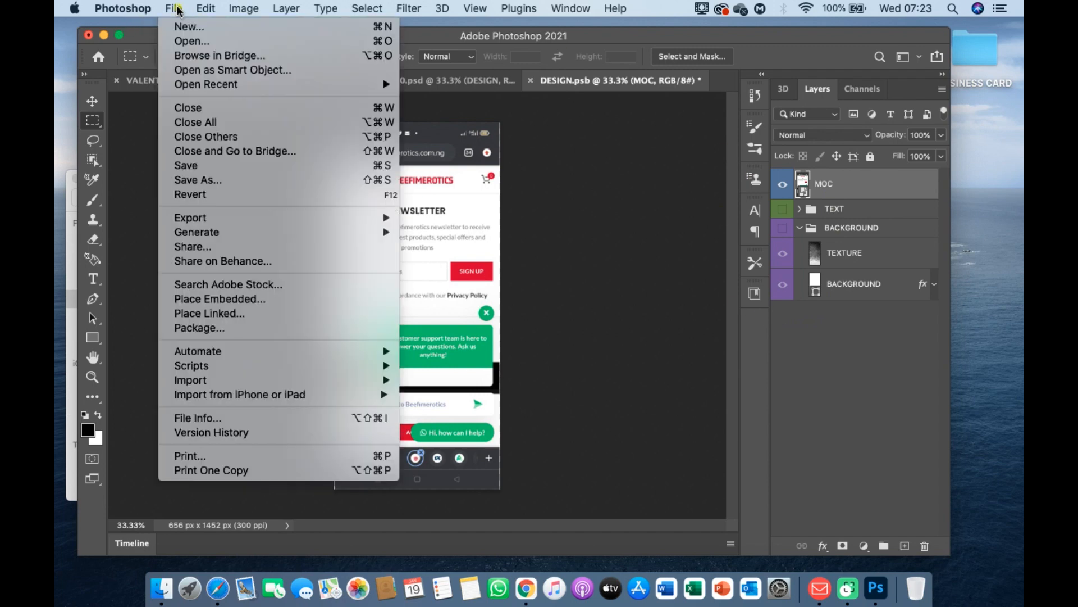
click(194, 171)
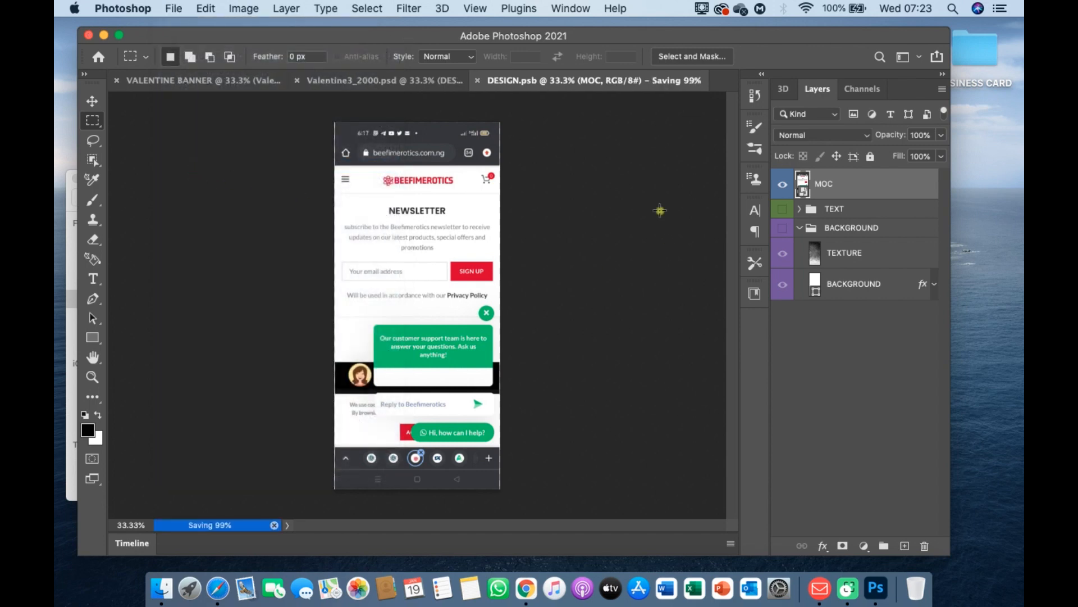
Return to Valentine3_2000.psd, collapse the DESIGN group and expand the TEXT group
click(395, 81)
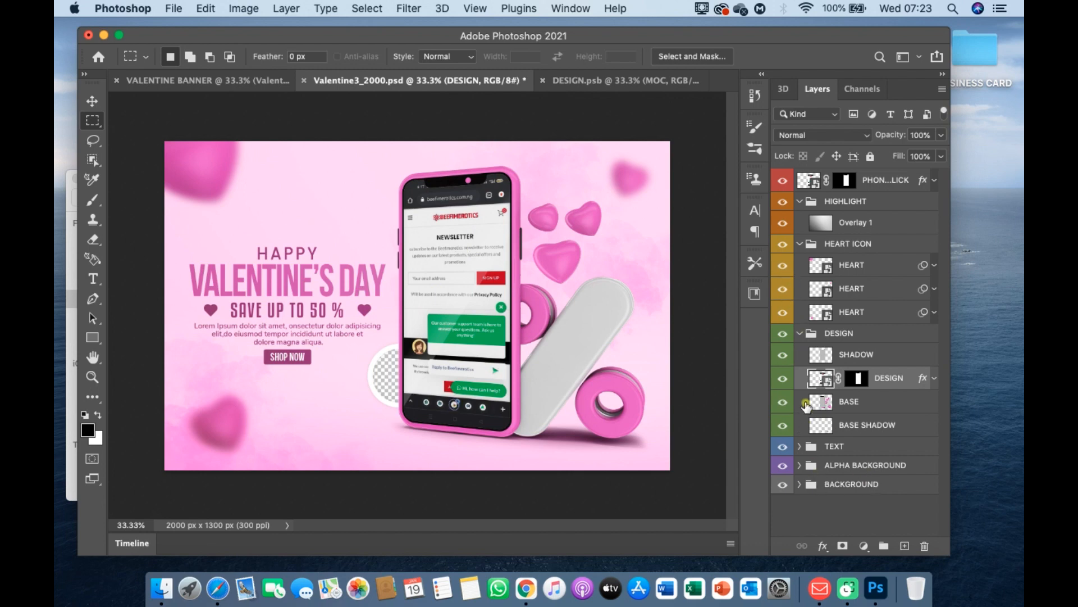
click(799, 334)
click(799, 353)
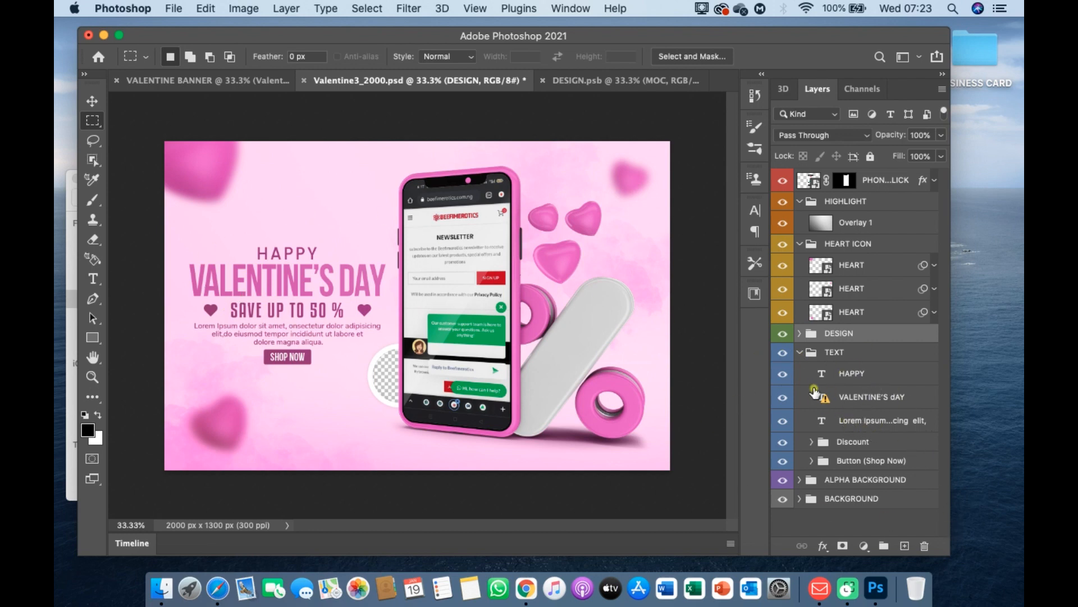
Copy the missing font name "BebasNeue Bold" from the missing-font alert of the VALENTINE'S dAY text layer
mouse_move(828, 406)
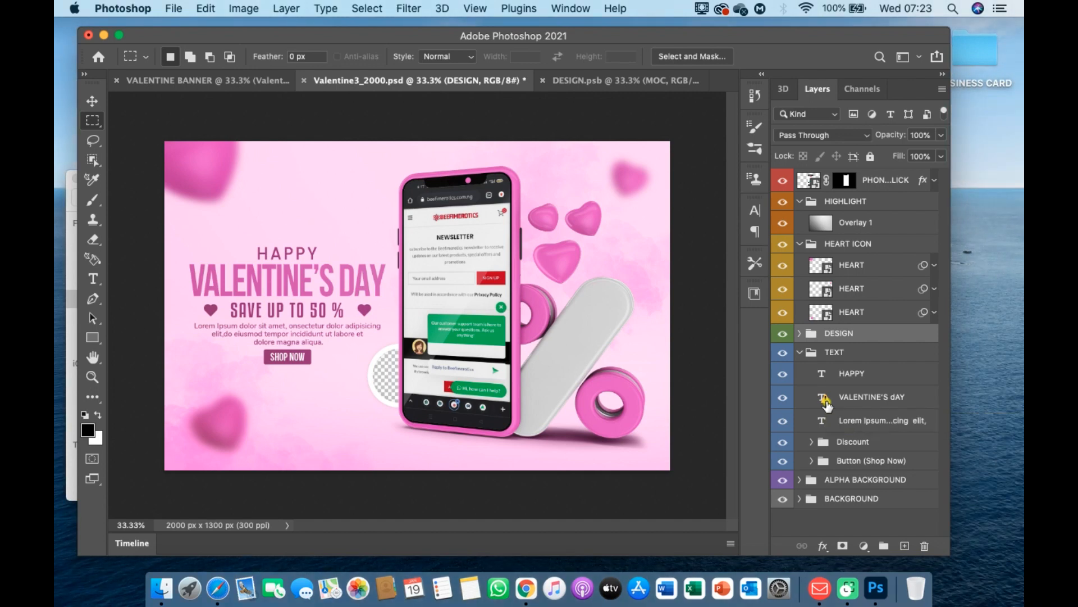
click(827, 401)
double_click(826, 399)
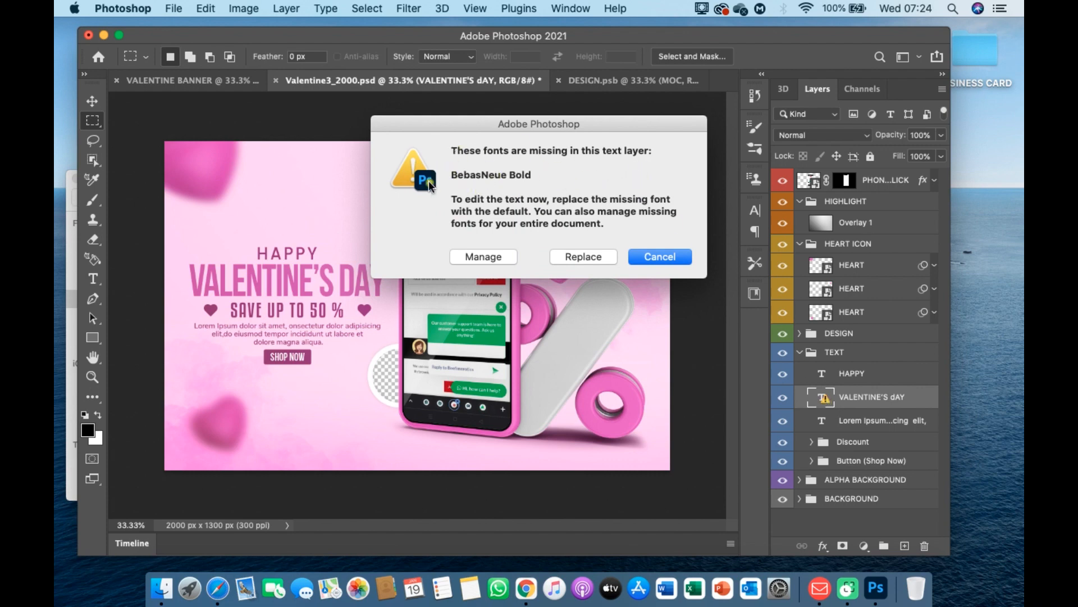
drag(452, 177, 531, 172)
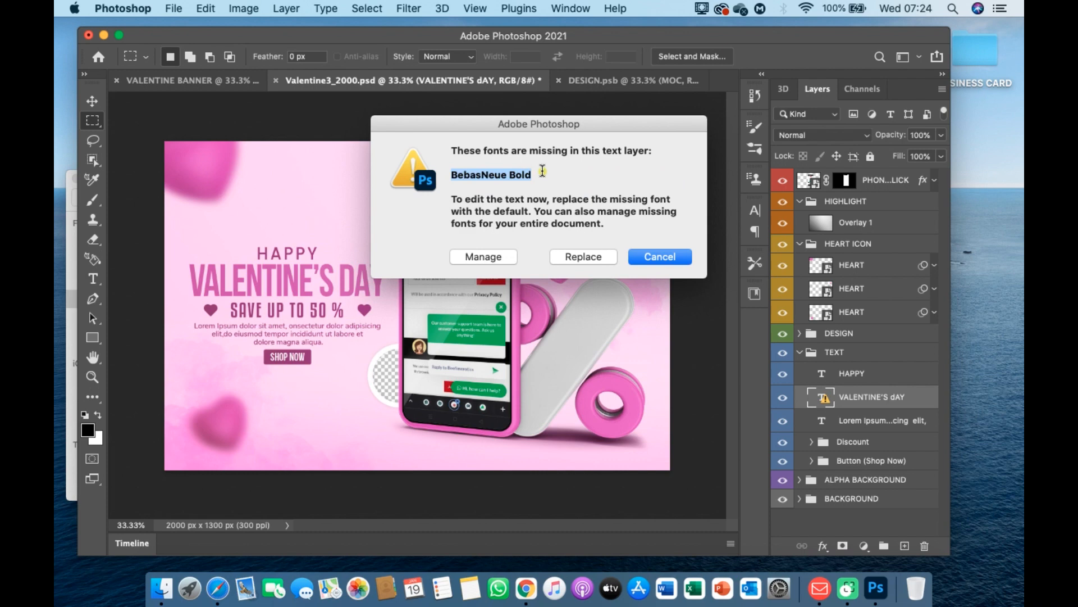
right_click(514, 178)
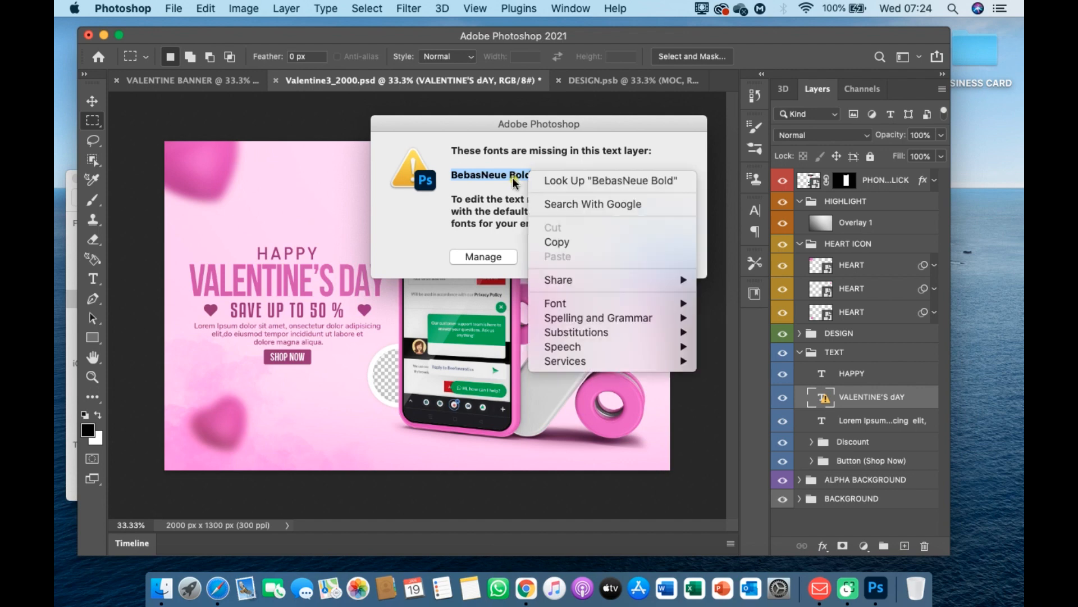
click(559, 241)
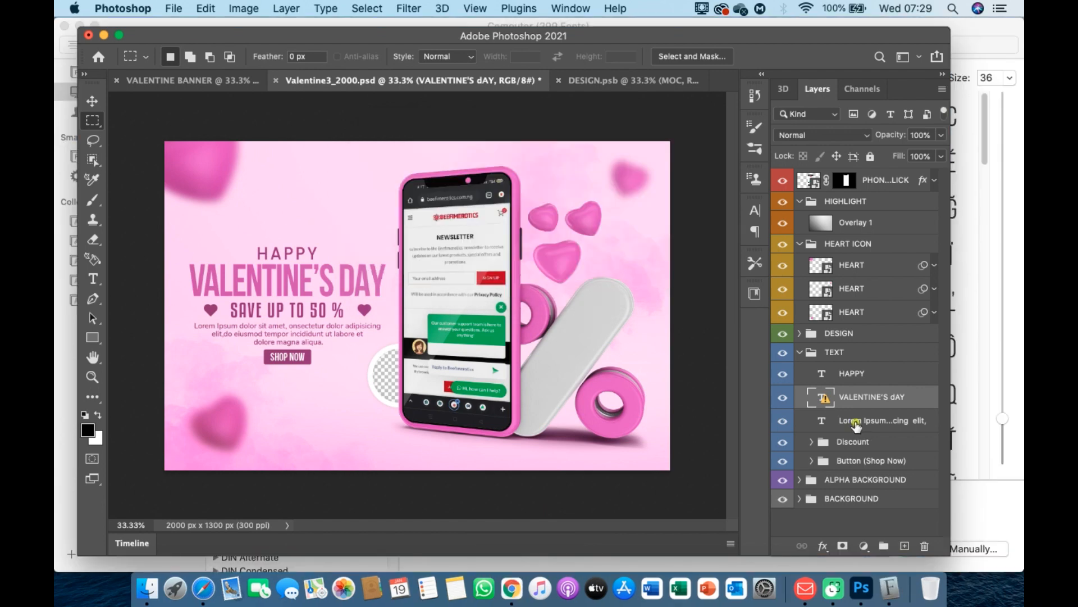
Replace the lorem ipsum paragraph with "GET UP TO CHEAP PRICE FROM OUR STORE TO SUPRISE YOUR LOVES ONES IN THIS VALENTINE CELEBRATION."
double_click(856, 421)
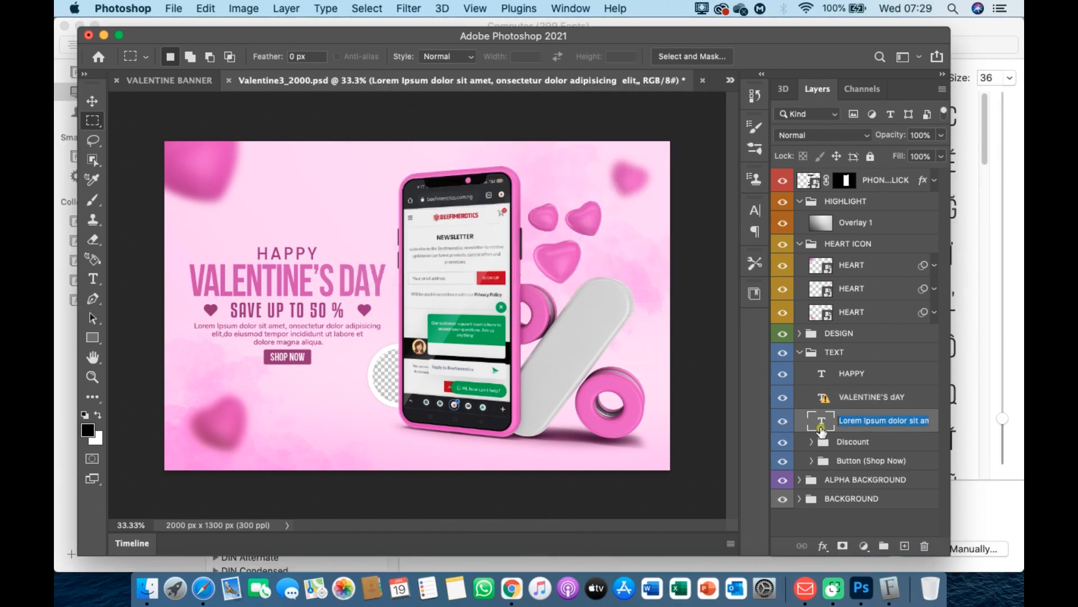
double_click(826, 421)
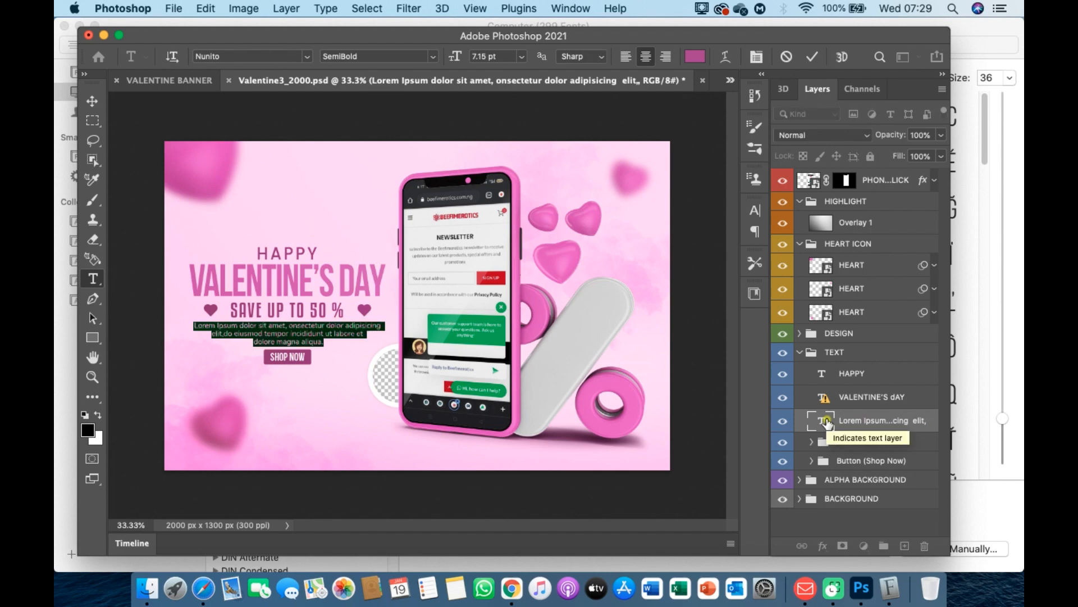
key(BackSpace)
text(GE)
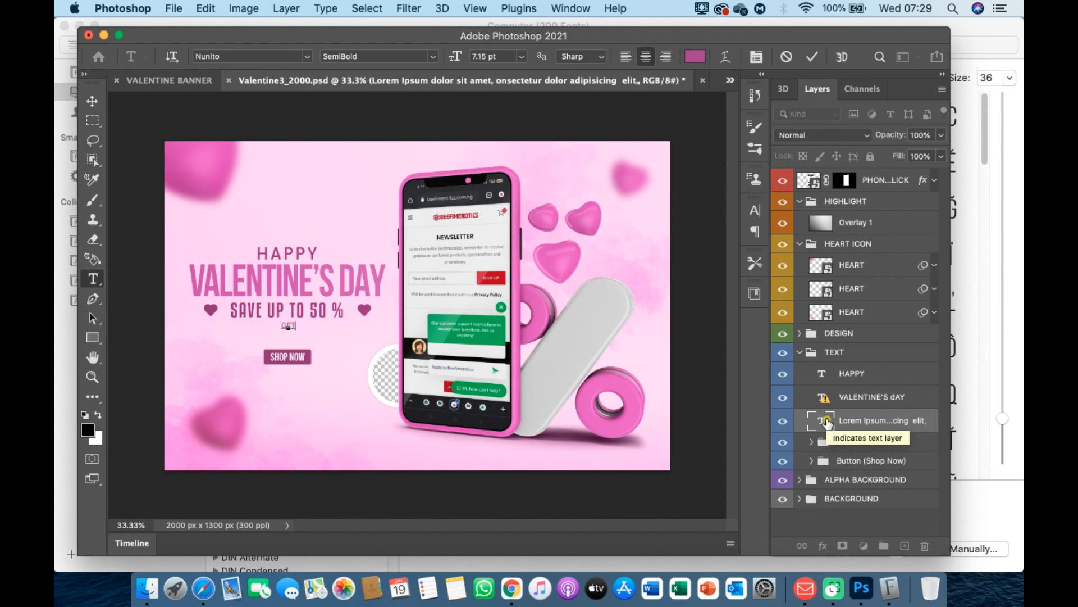
text(T UP TO)
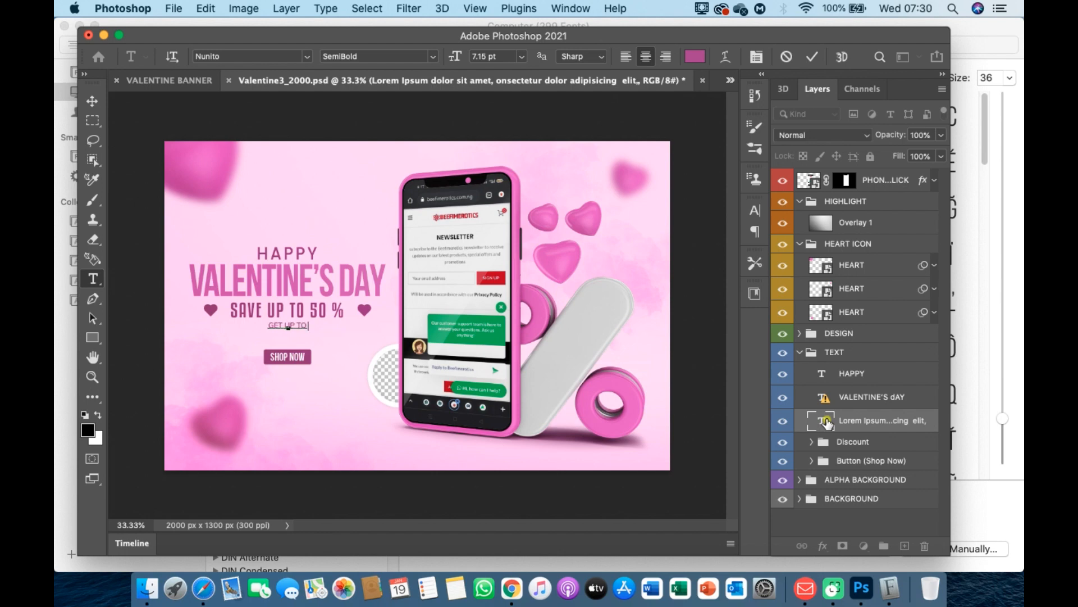
text( CHEAQ)
key(BackSpace)
text(P PR)
text(ICE)
text( FROM Q)
text(UR)
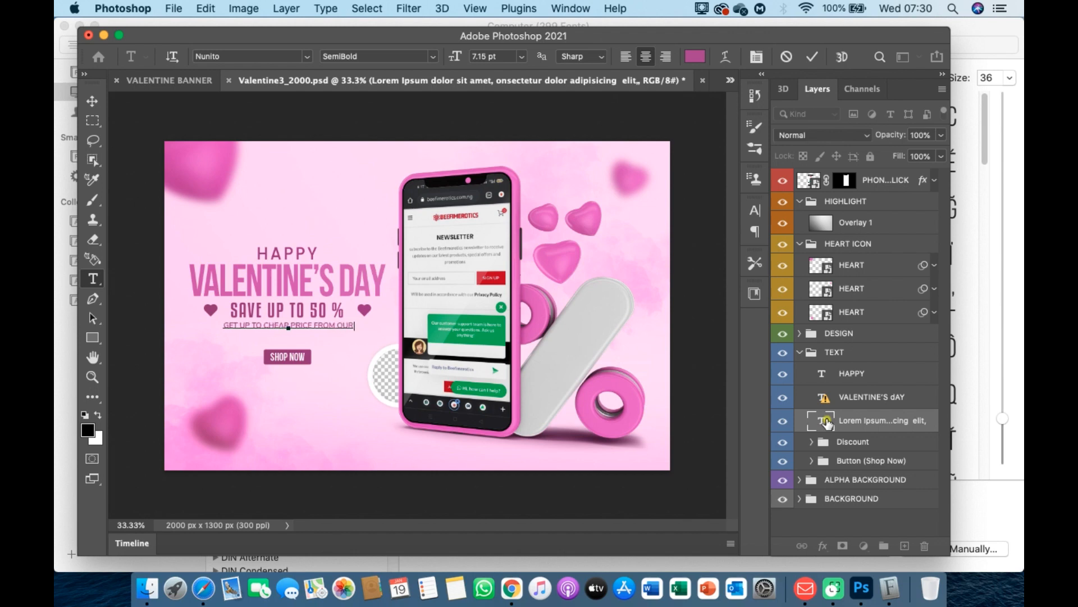
text( STORE)
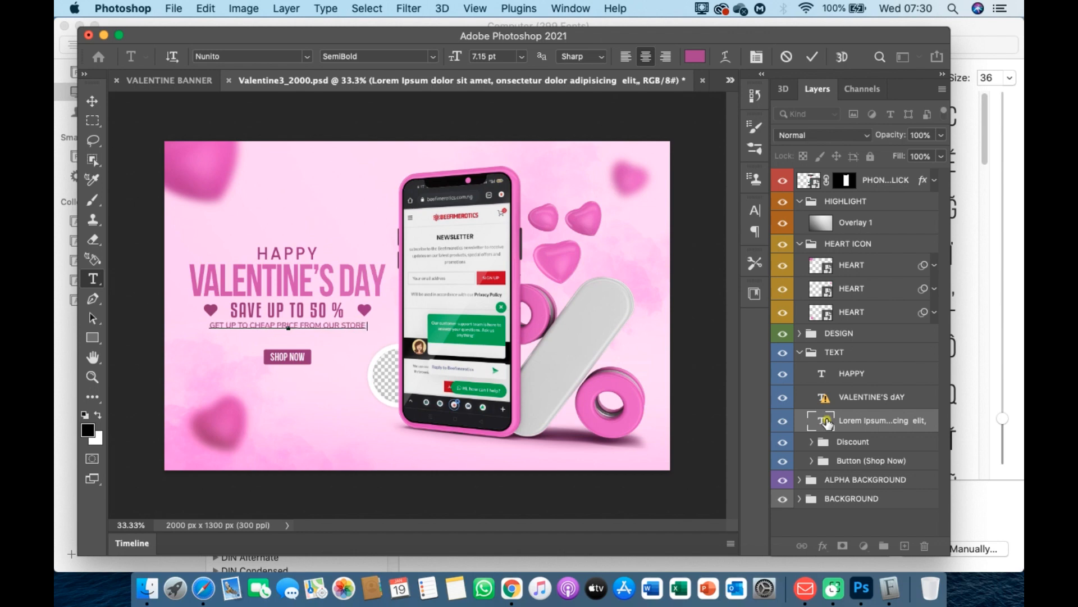
text( TO SUF)
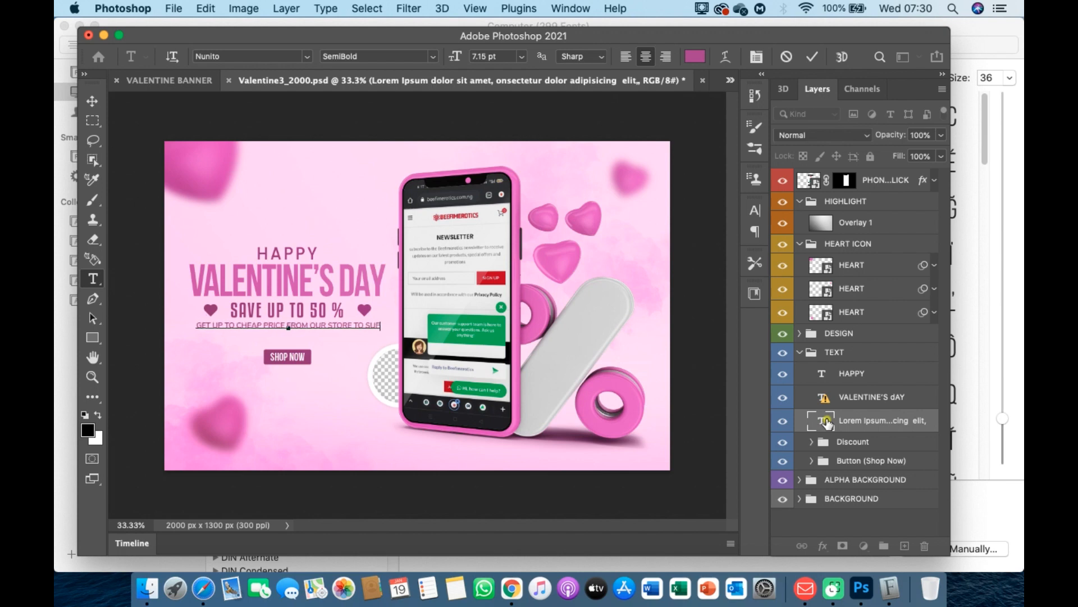
key(BackSpace)
text(PRIS)
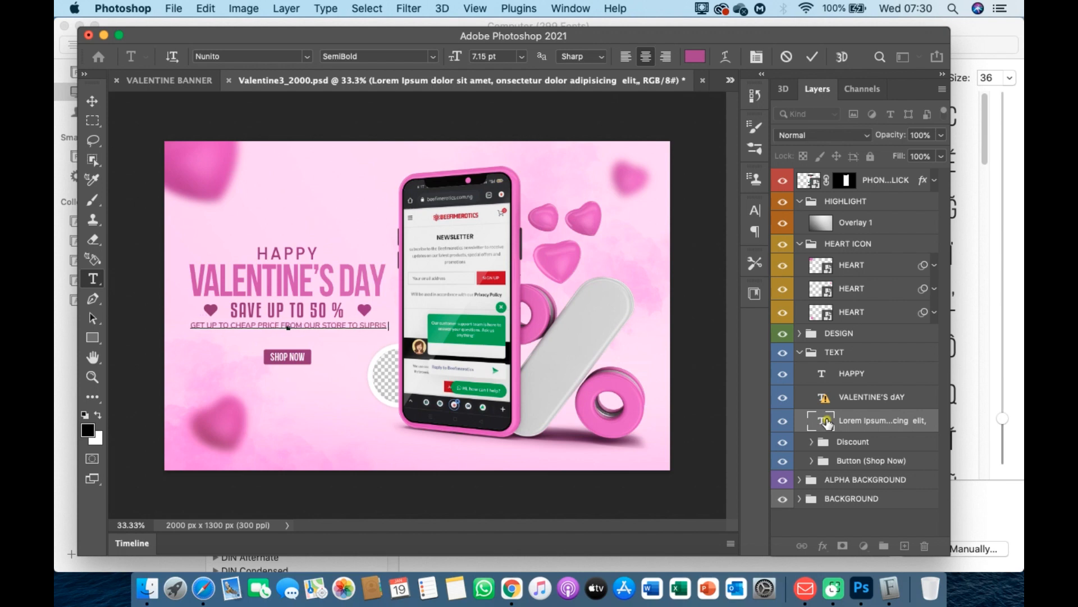
text(E YOUR)
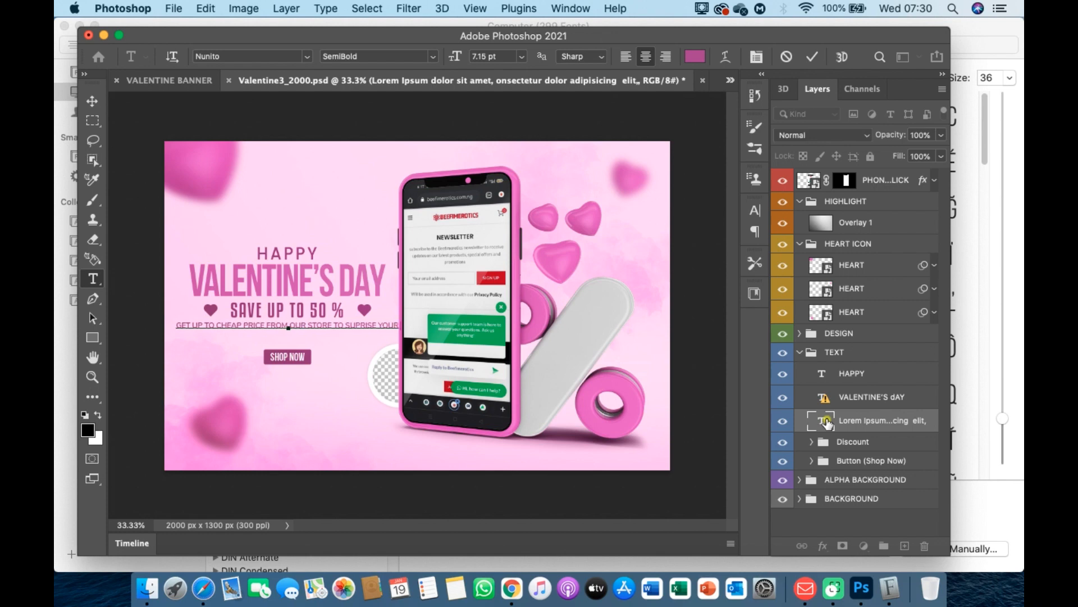
text( LOVED)
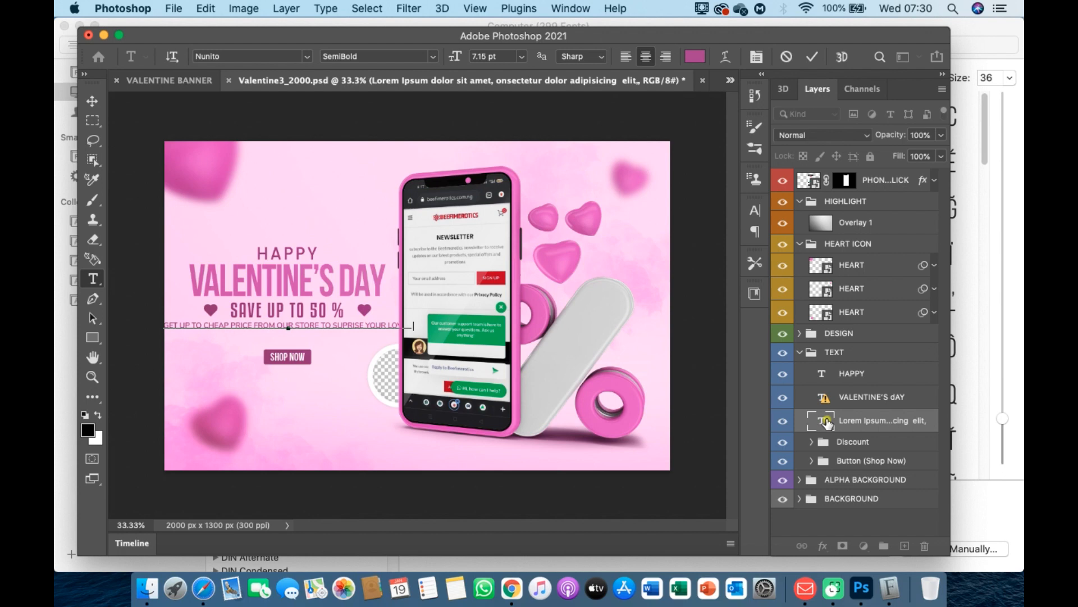
key(BackSpace)
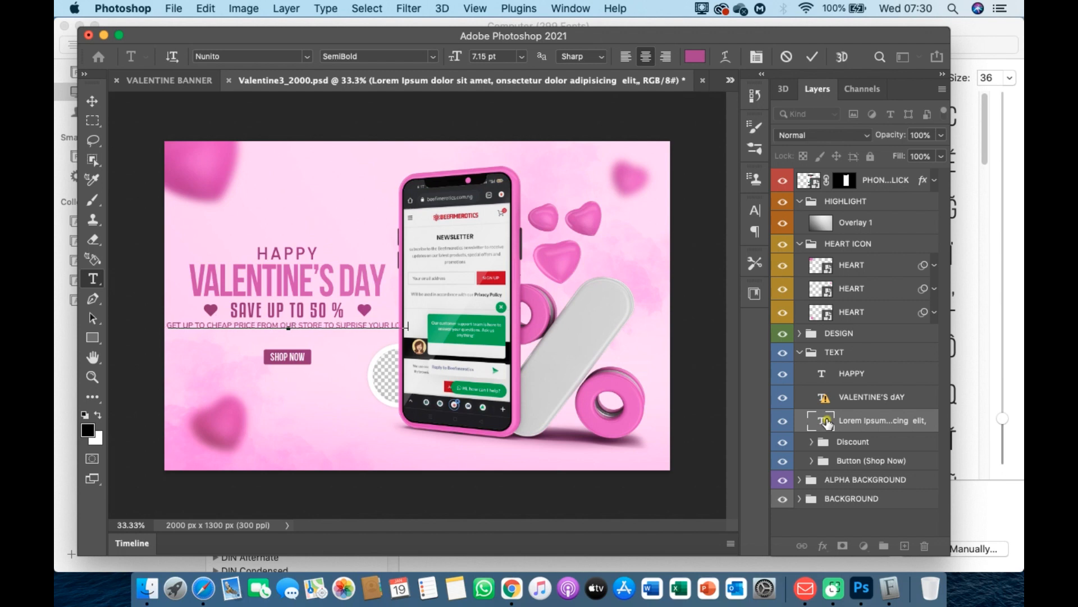
key(BackSpace)
key(BackSpace)
key(BackSpace)
key(BackSpace)
key(BackSpace)
key(BackSpace)
key(BackSpace)
key(BackSpace)
key(BackSpace)
key(BackSpace)
key(BackSpace)
key(BackSpace)
text(SE)
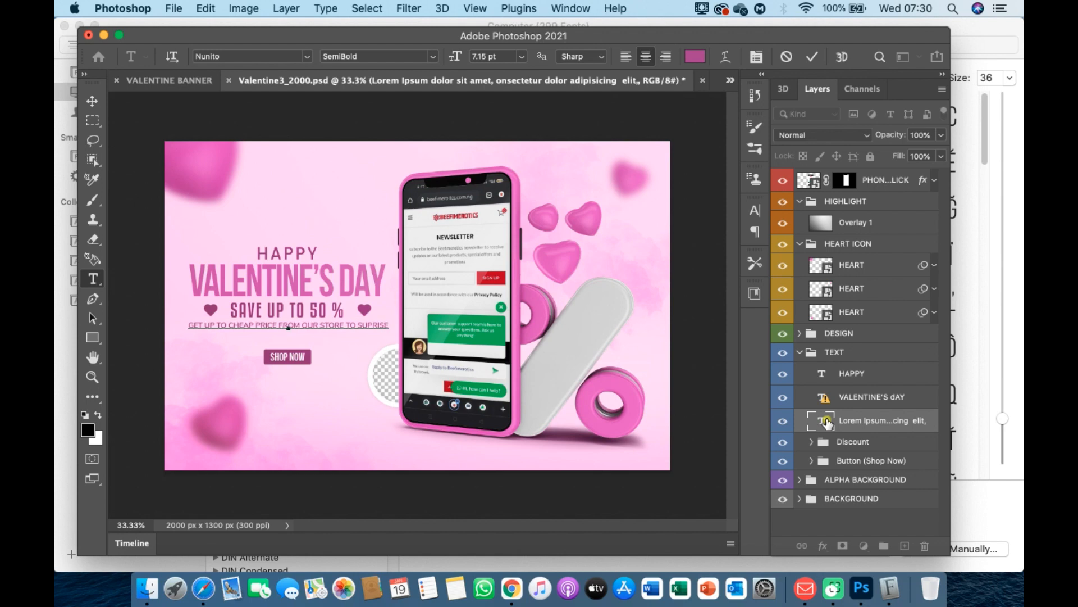
text( YOURB LOVES ONES IN THIS VALENTINE)
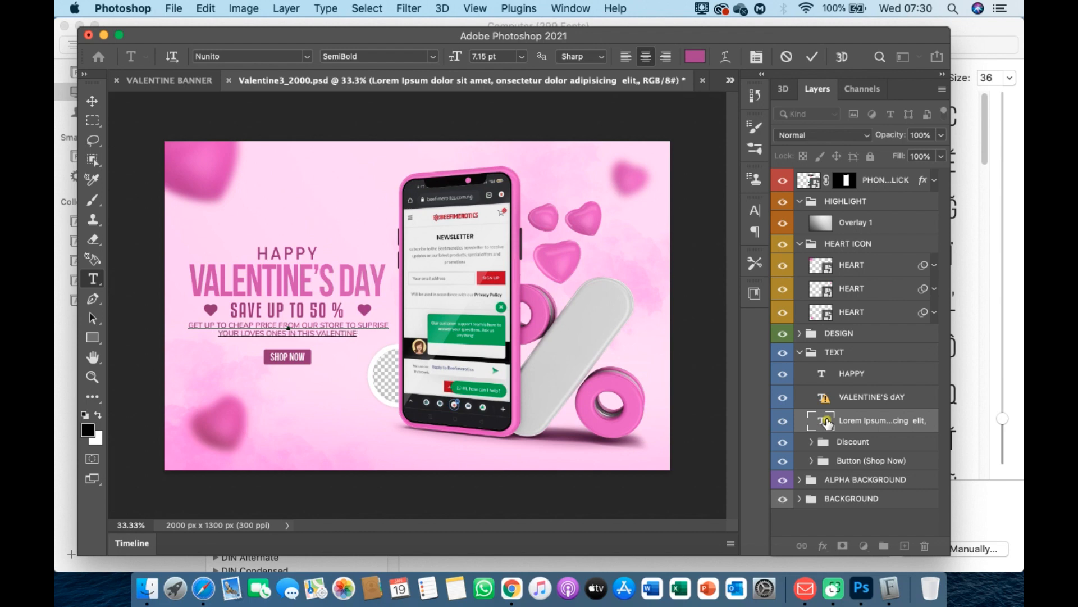
text( CE)
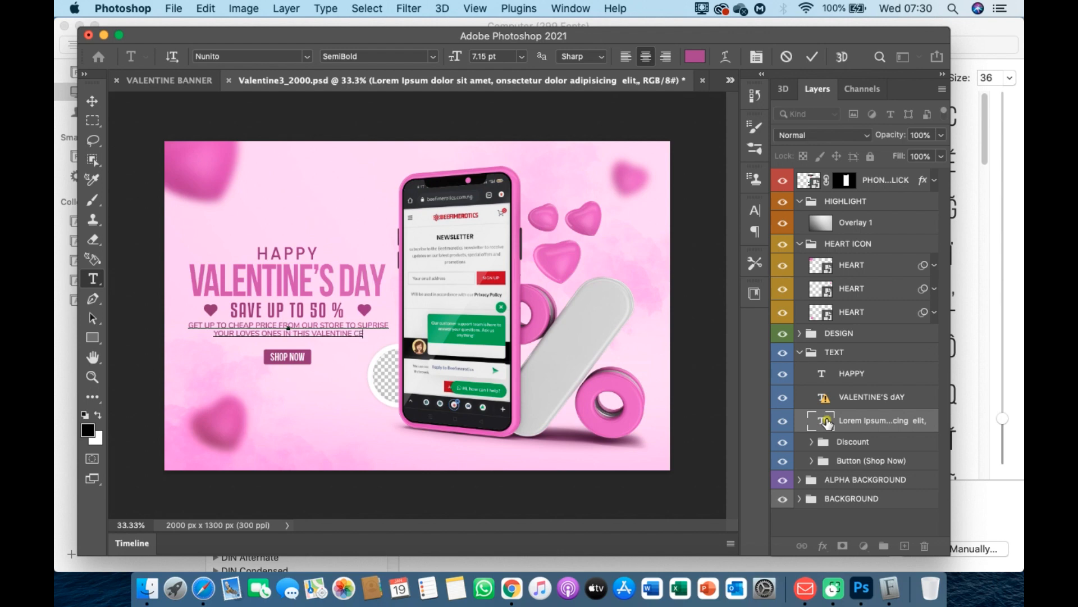
text(LEBRATION.)
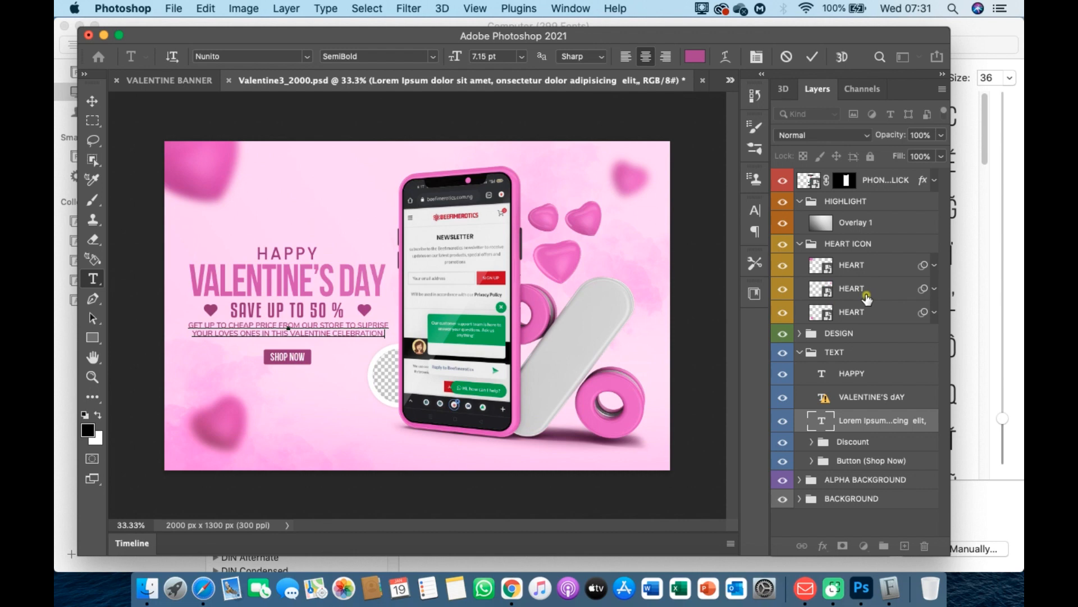
Check which font the VALENTINE'S dAY text layer is missing, and dismiss the alert without replacing it
click(827, 401)
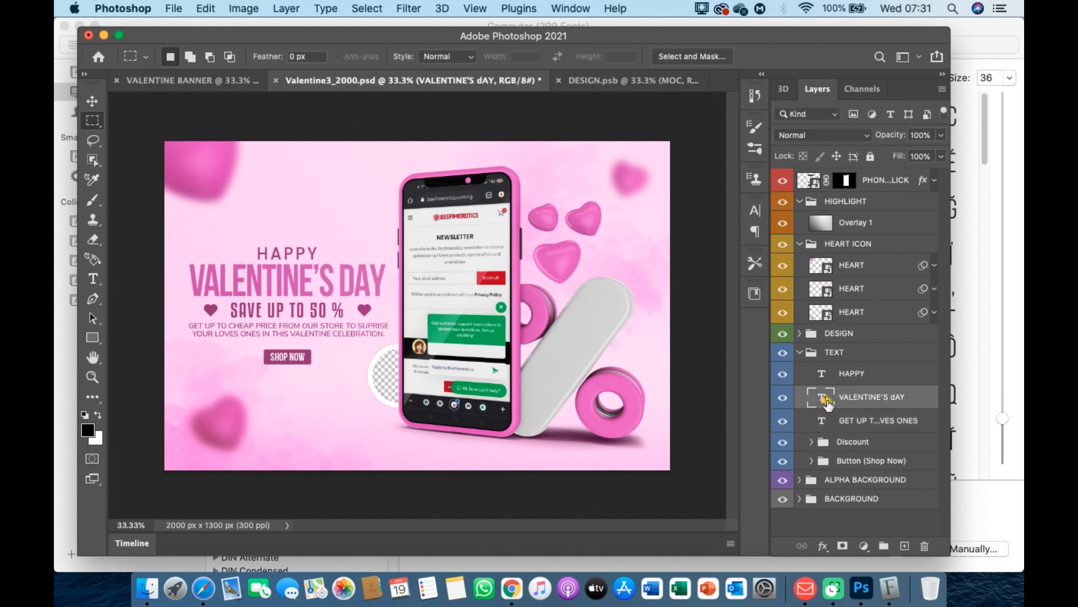
double_click(826, 401)
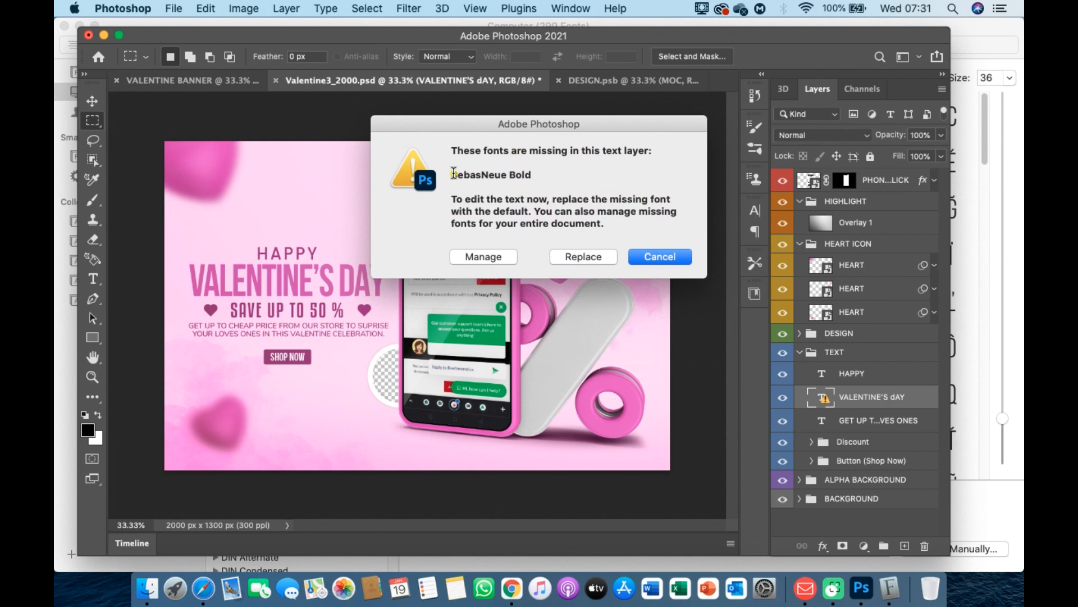
drag(454, 173, 539, 173)
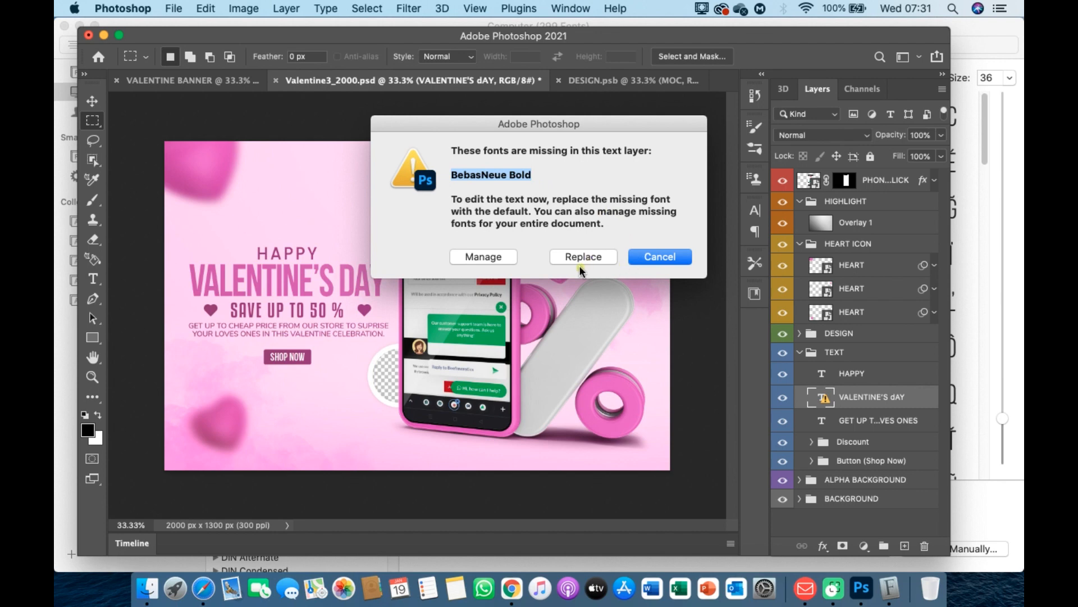
click(665, 257)
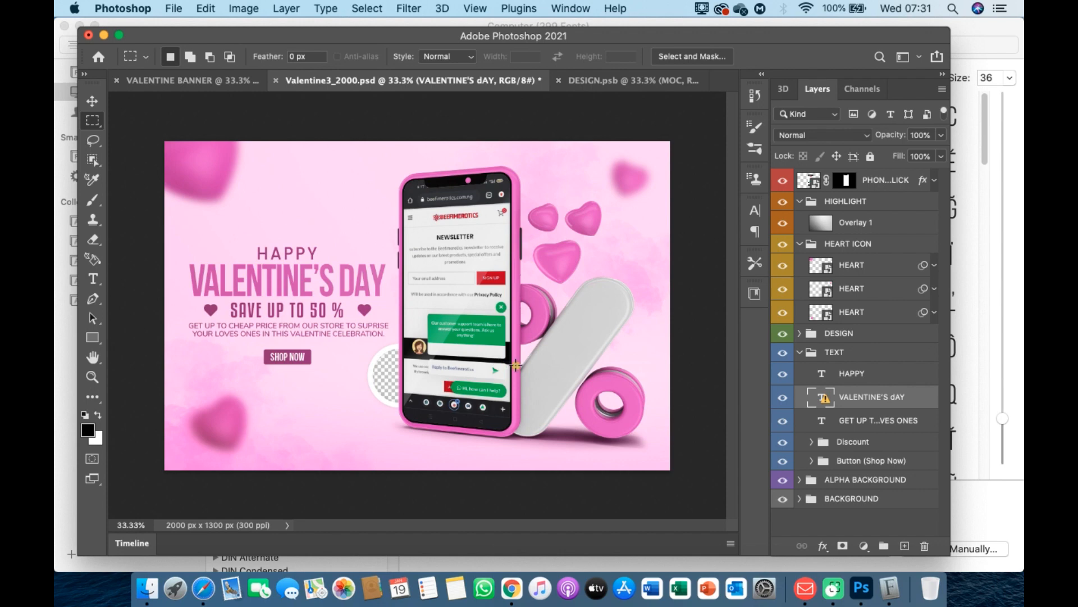
Expand the Discount group and copy the missing font name "KenyanCoffeeRg Regular" from the SAVE UP TO 50 % layer's alert
click(813, 441)
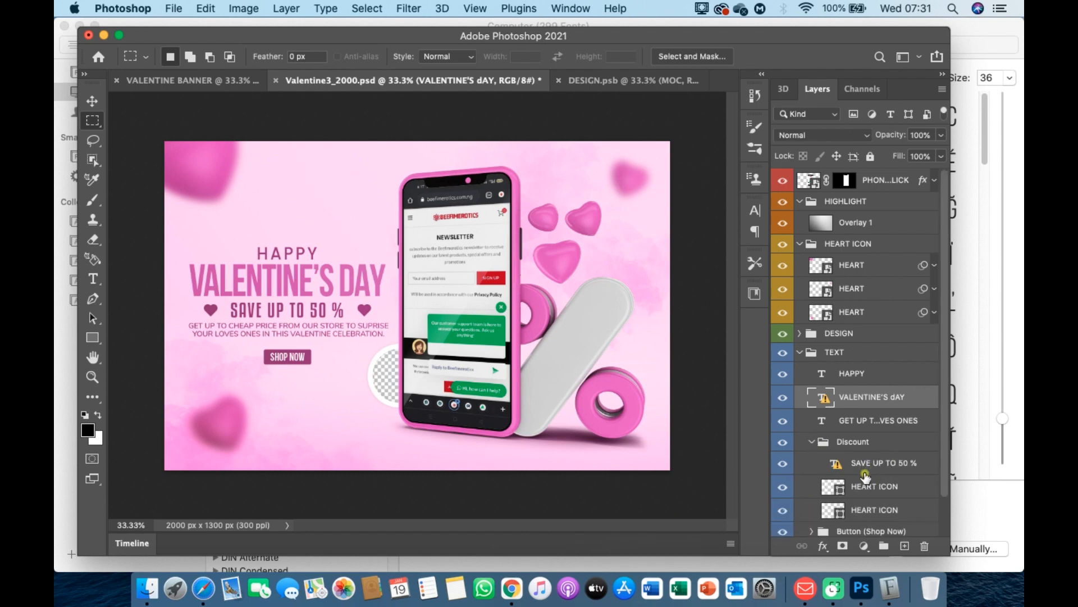
scroll(865, 476, down, 2)
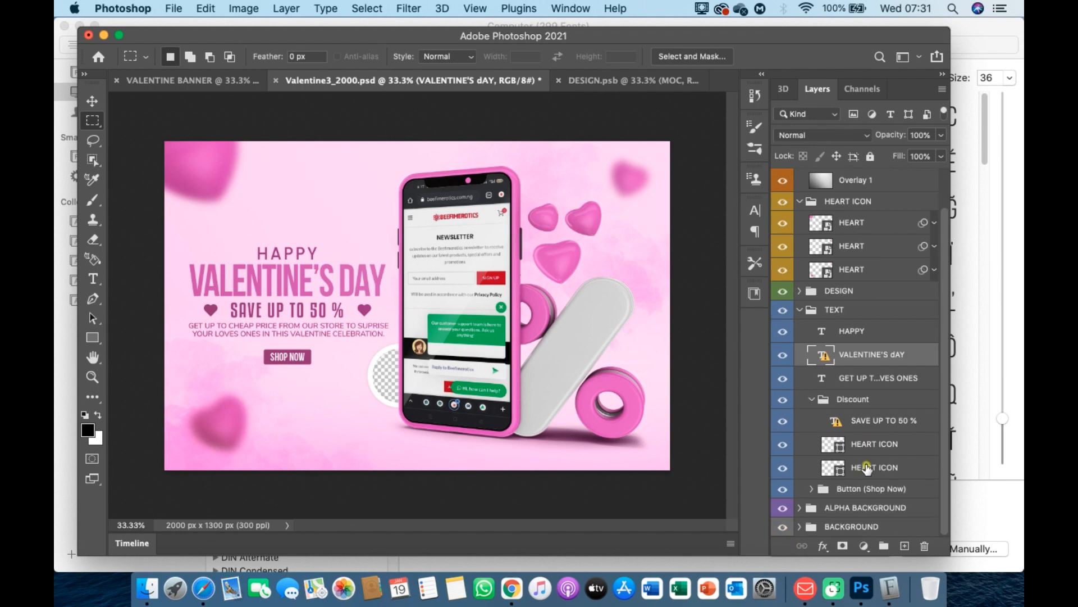
double_click(837, 422)
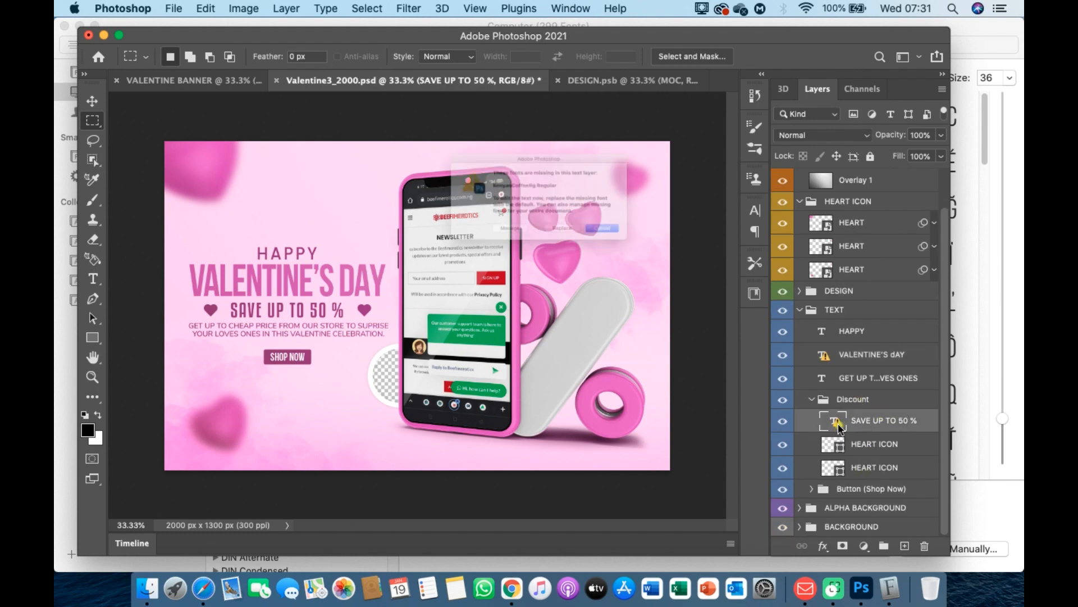
drag(453, 178, 579, 176)
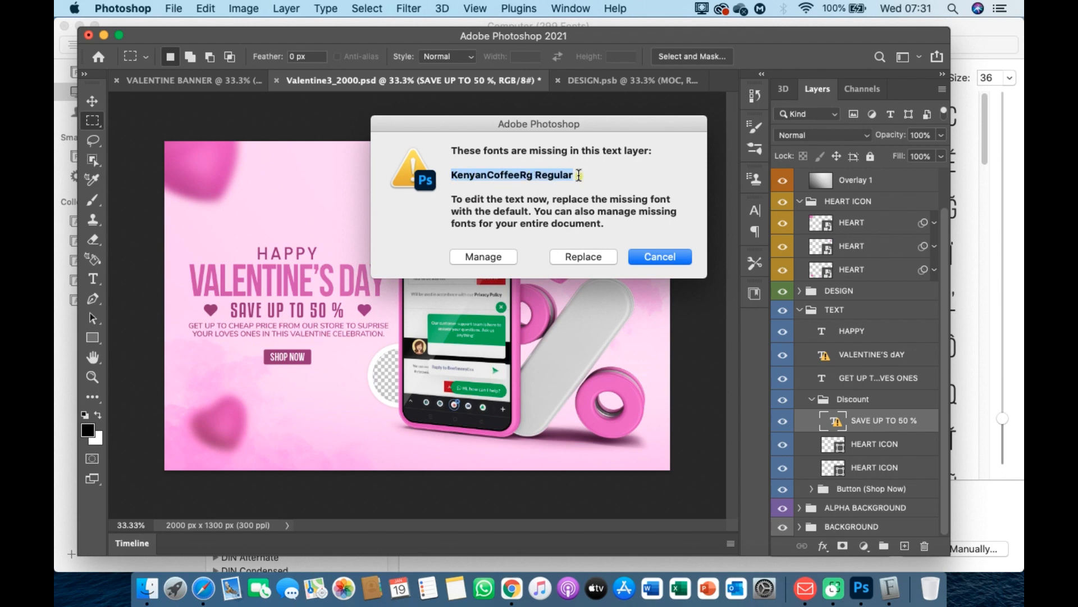
right_click(544, 177)
click(568, 247)
Switch to Chrome, search ffonts.net for "KenyanCoffeeRg Regular" and browse the results
click(511, 588)
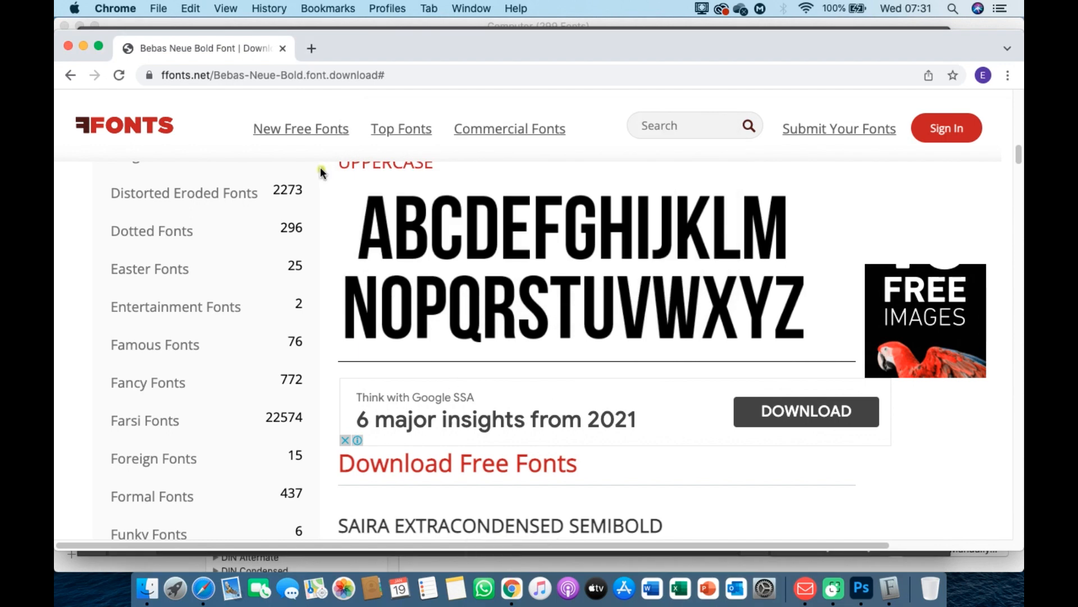
scroll(320, 167, down, 1)
click(655, 126)
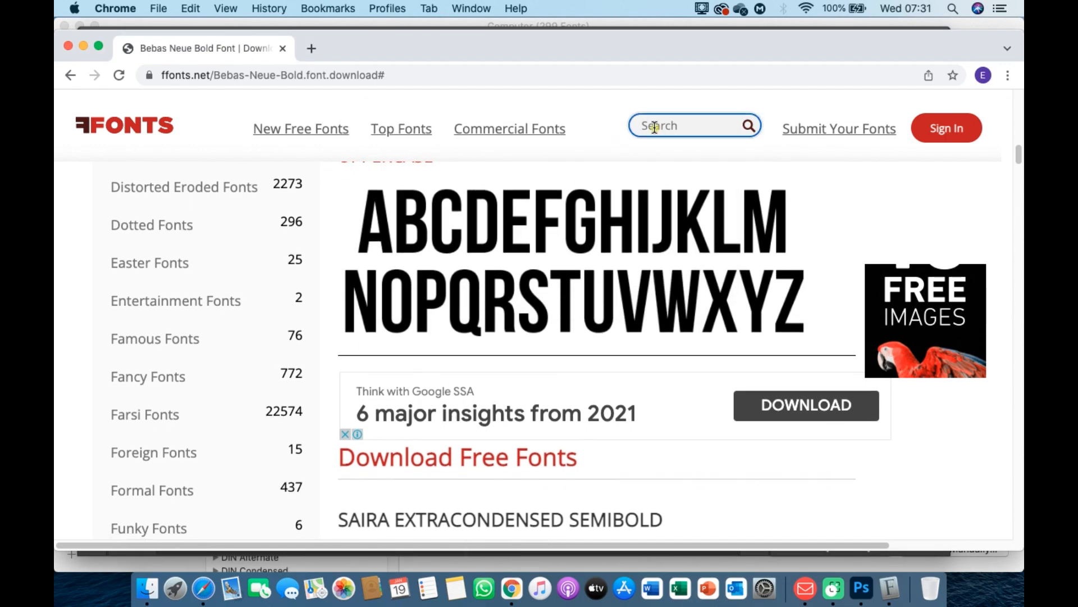
right_click(654, 127)
click(691, 225)
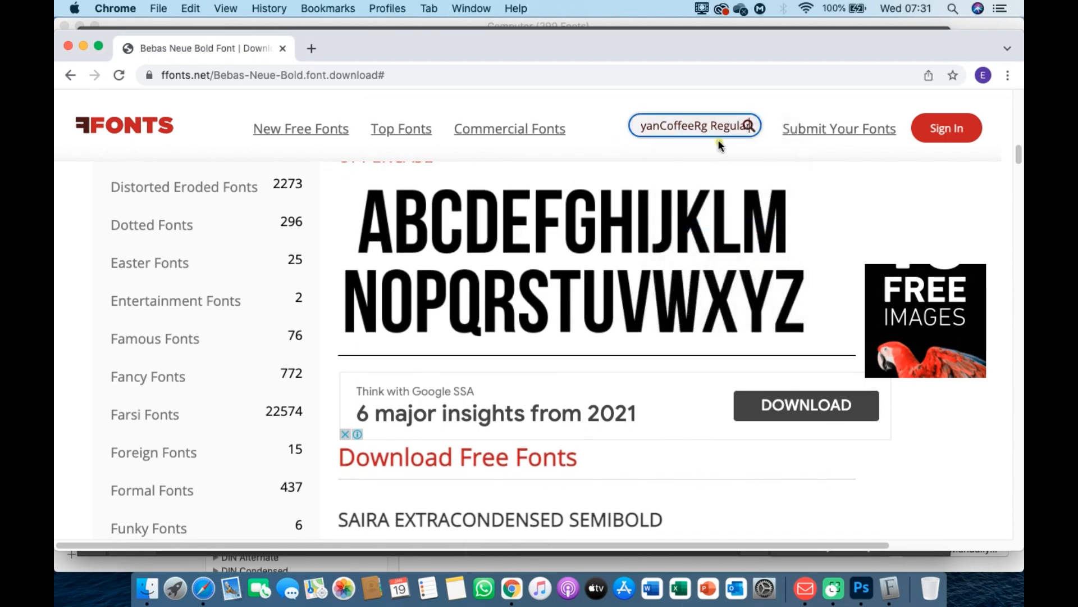
click(749, 127)
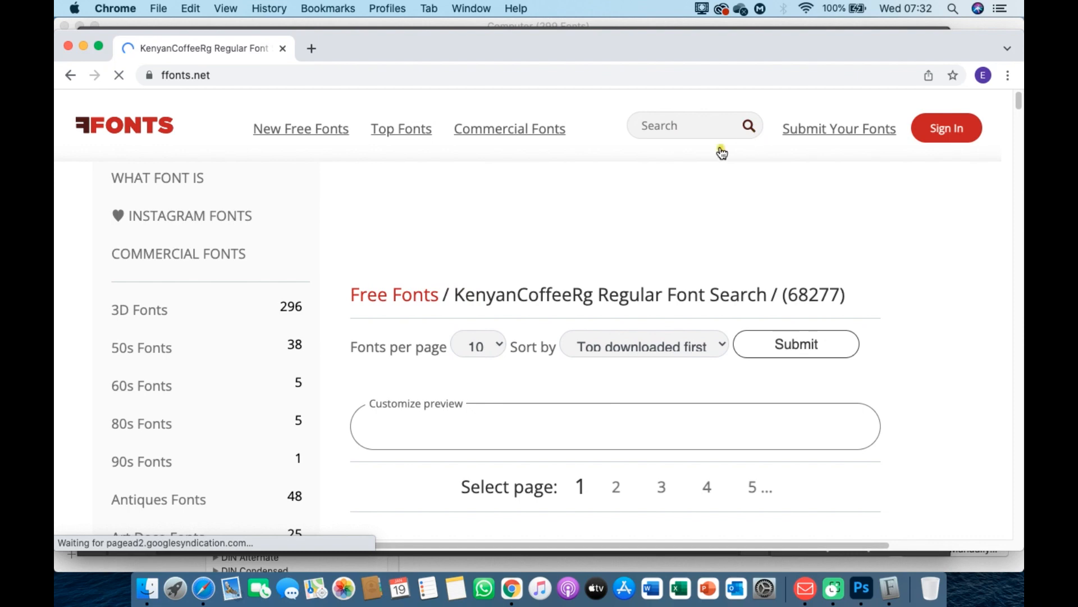
scroll(481, 377, down, 10)
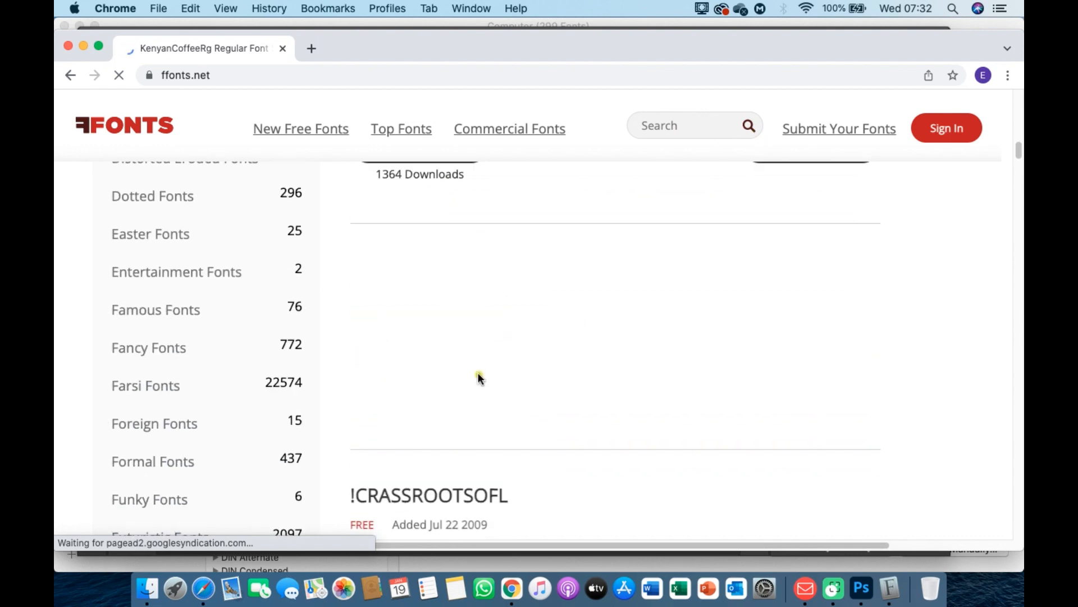
Look further through the ffonts.net search results for the Kenyan Coffee font
scroll(479, 377, up, 6)
scroll(480, 379, down, 10)
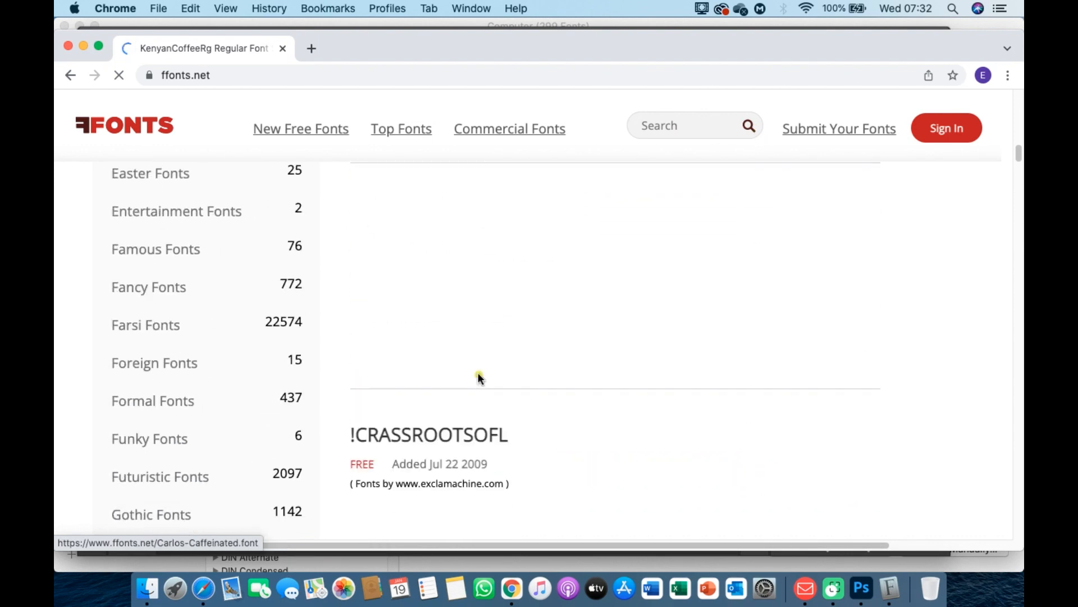
scroll(479, 378, down, 5)
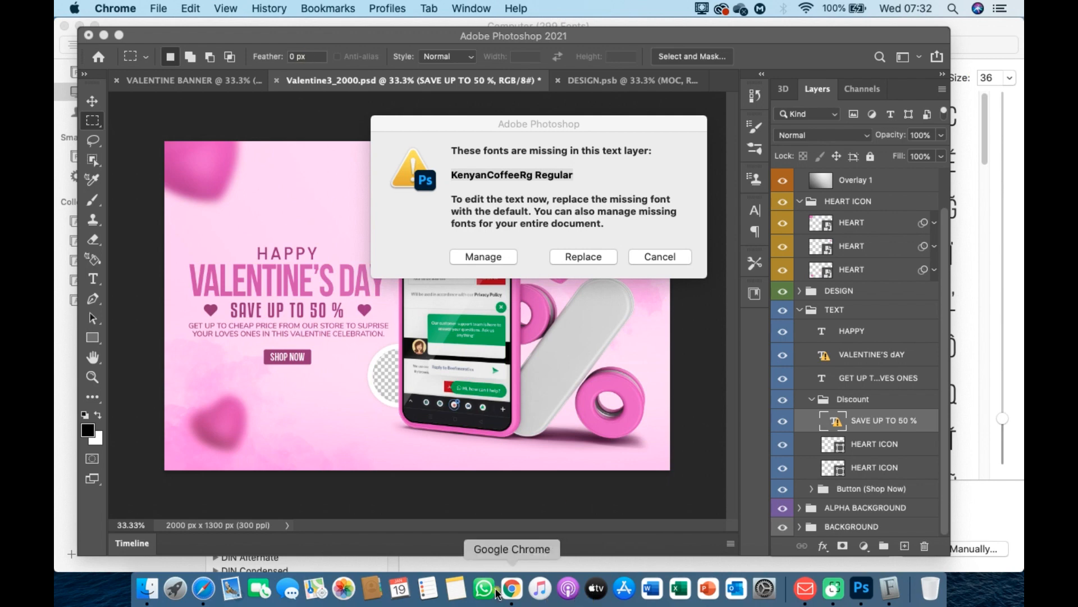
Open a new Chrome page, search Google for "KenyanCoffeeRg Regular" and open the dafont.com Kenyan Coffee result
click(512, 588)
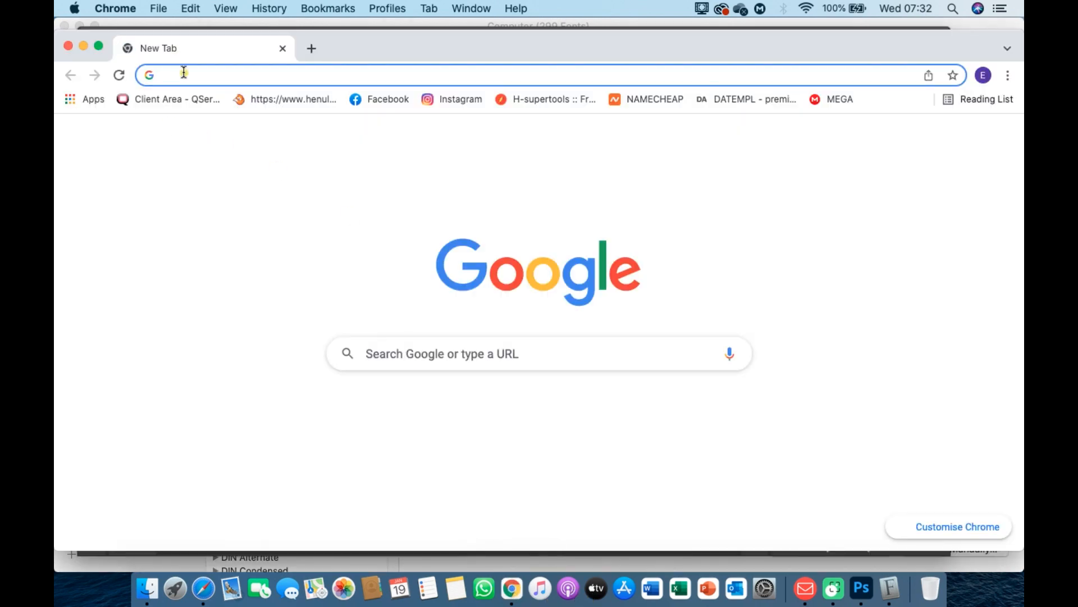
right_click(184, 73)
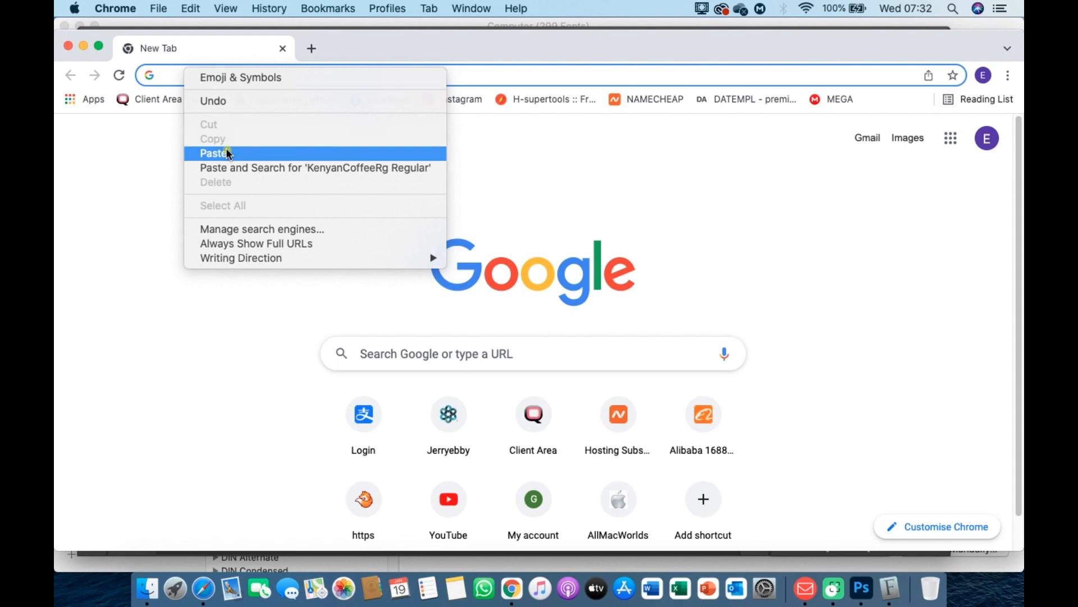
click(227, 153)
key(Return)
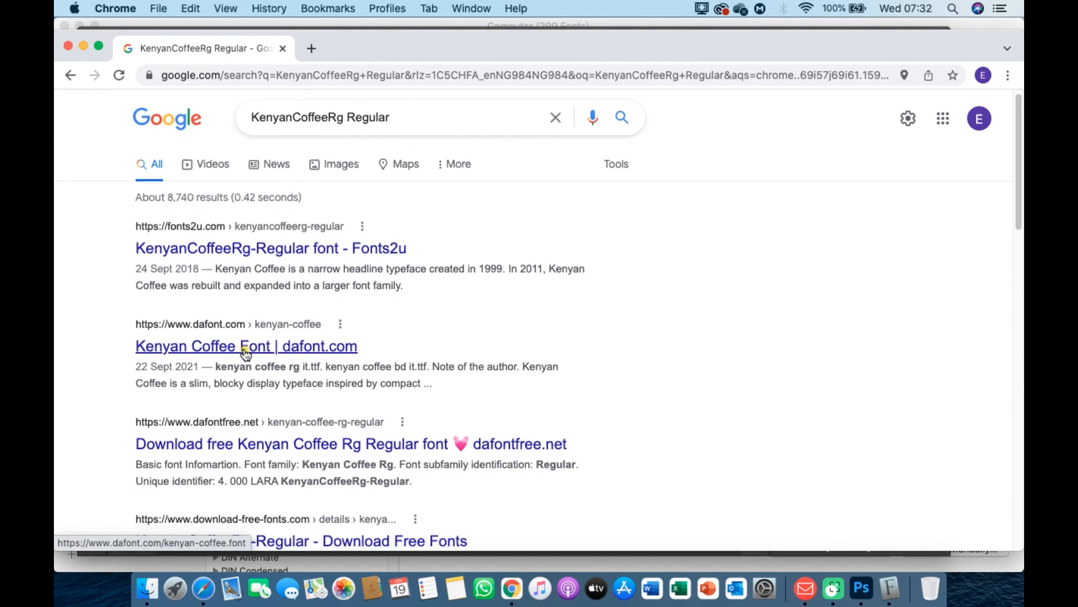
click(245, 347)
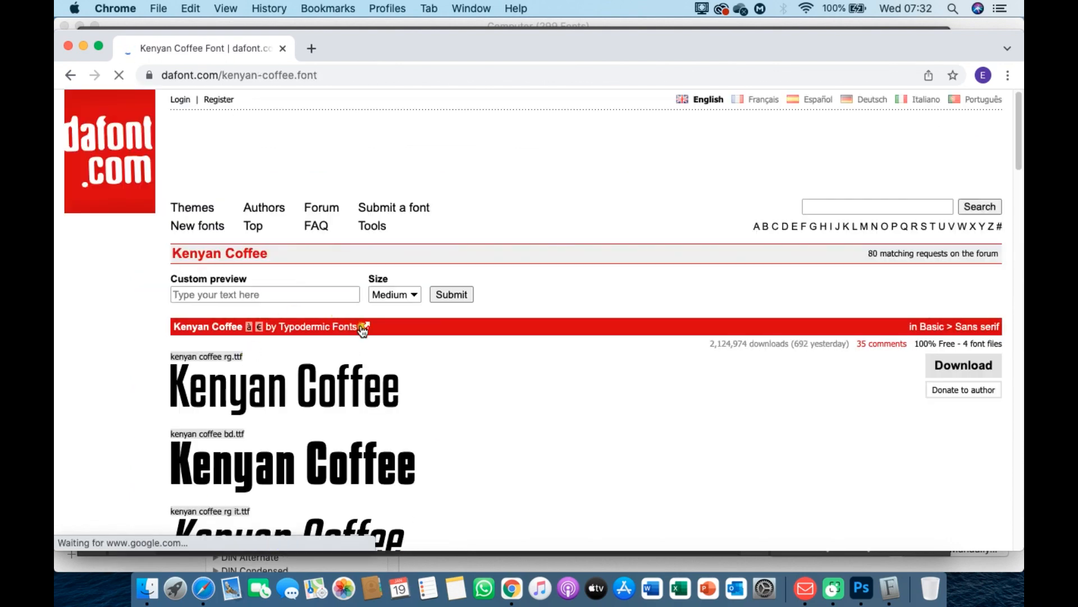
Examine the Kenyan Coffee font page on dafont.com, including its style previews, author's note and character samples
scroll(479, 394, down, 10)
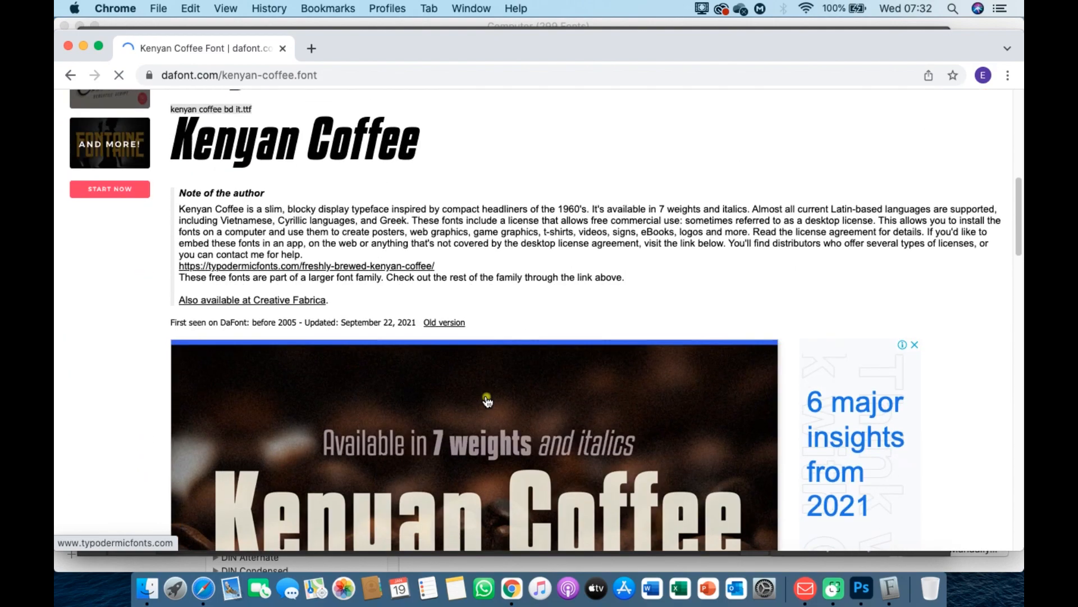
scroll(487, 400, down, 10)
scroll(661, 272, up, 20)
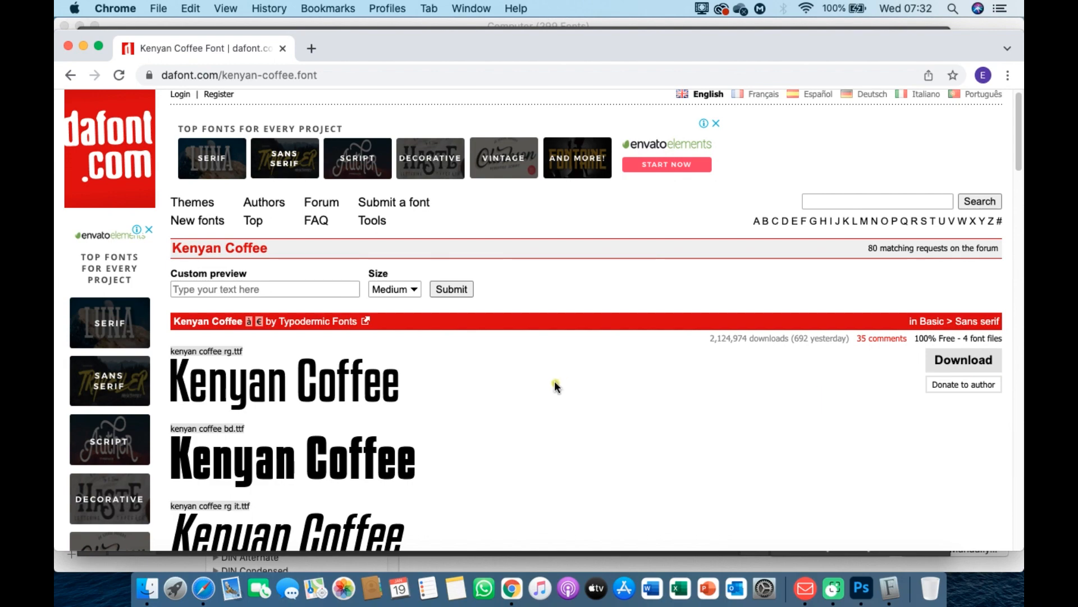
scroll(555, 384, down, 7)
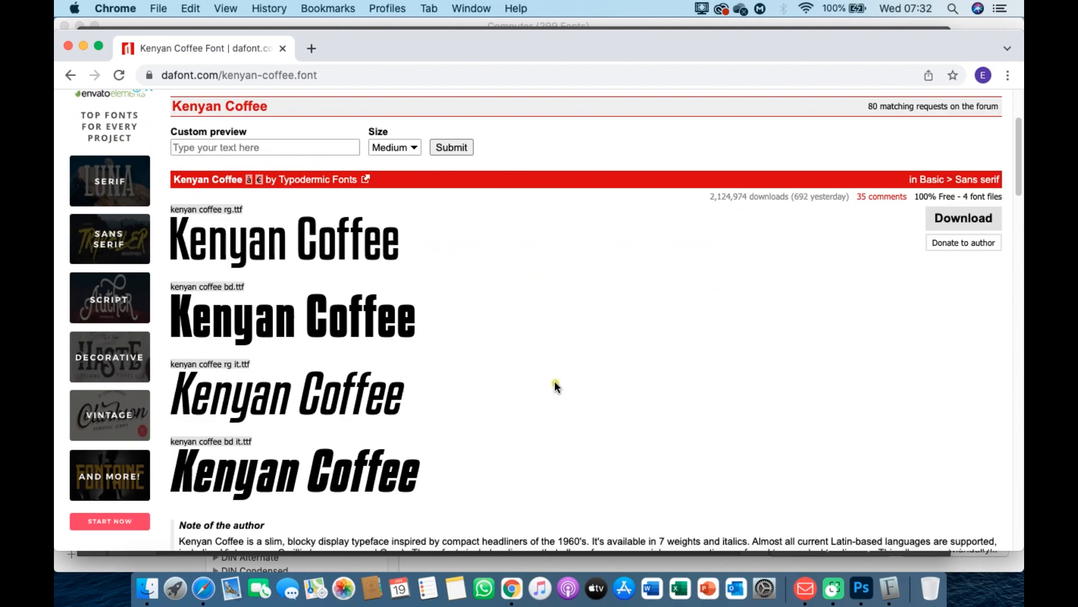
scroll(555, 385, down, 10)
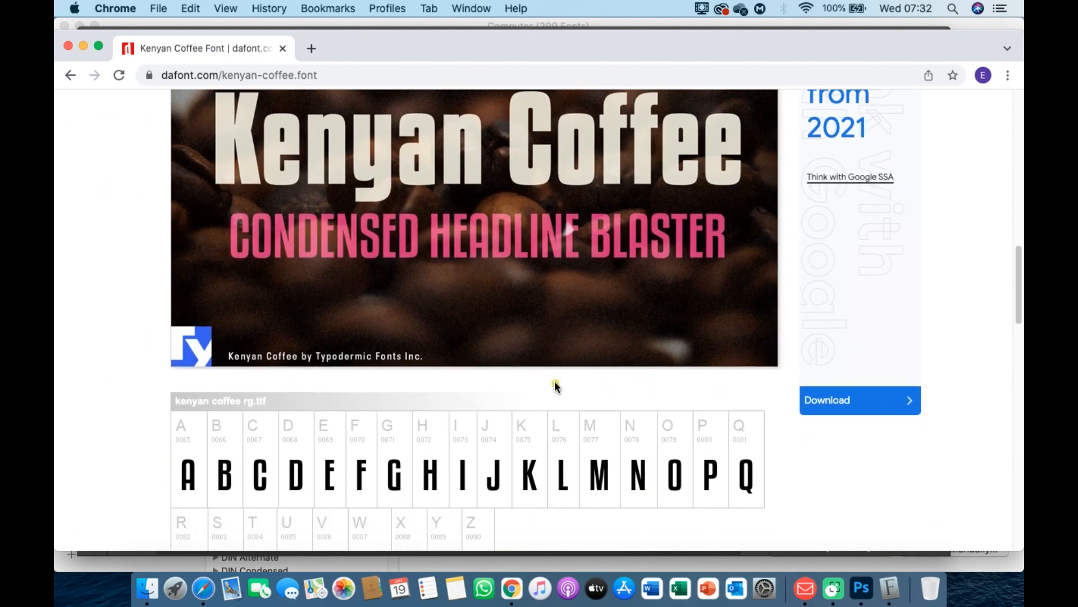
scroll(554, 381, up, 8)
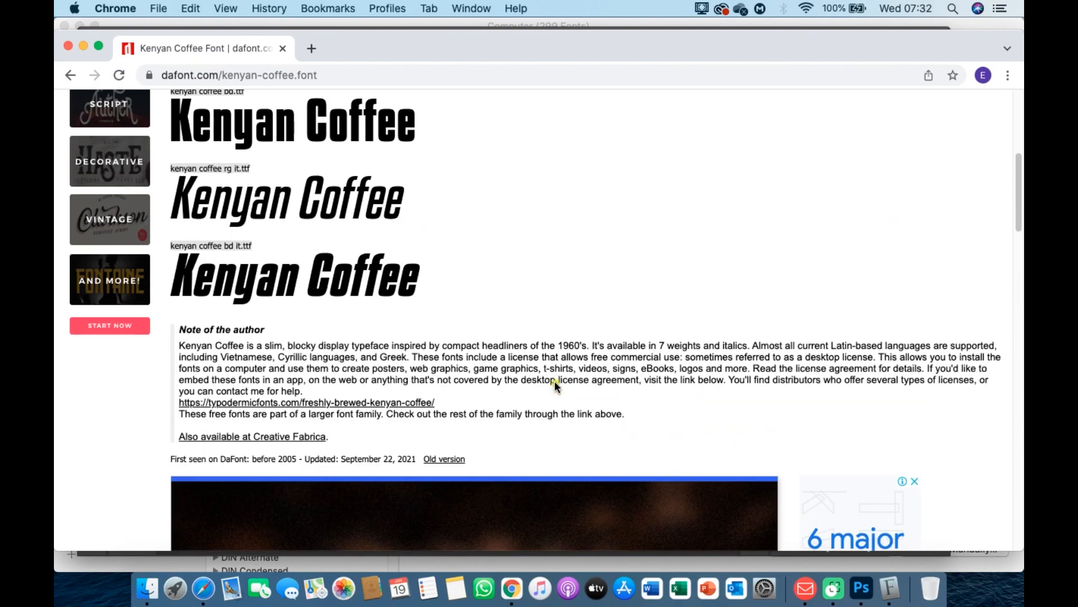
scroll(555, 386, down, 20)
scroll(556, 387, up, 18)
scroll(555, 383, up, 8)
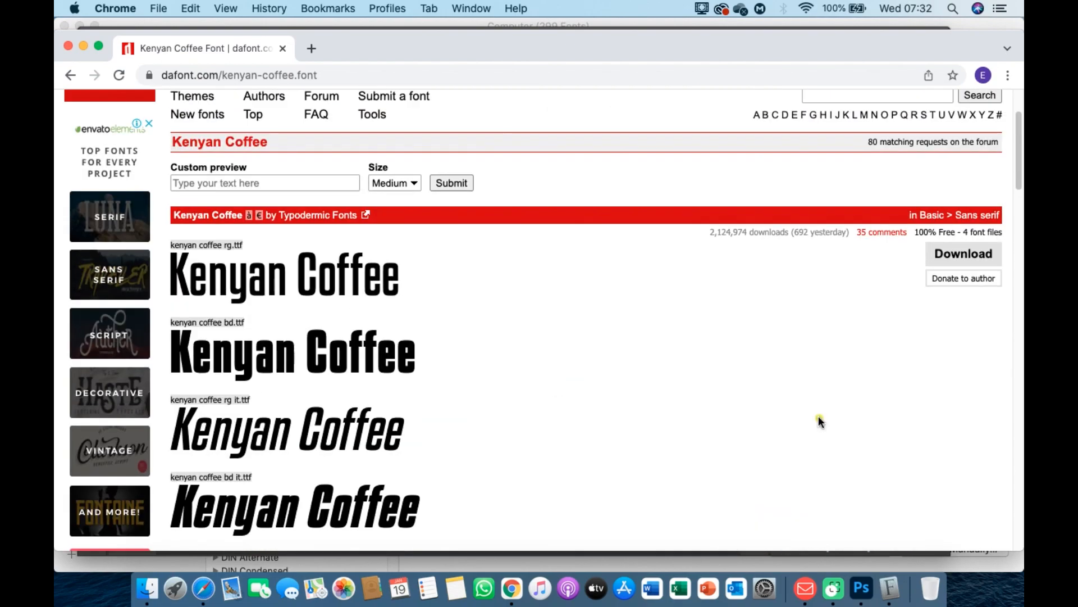
Download kenyan_coffee.zip from dafont.com and unpack the archive
click(958, 257)
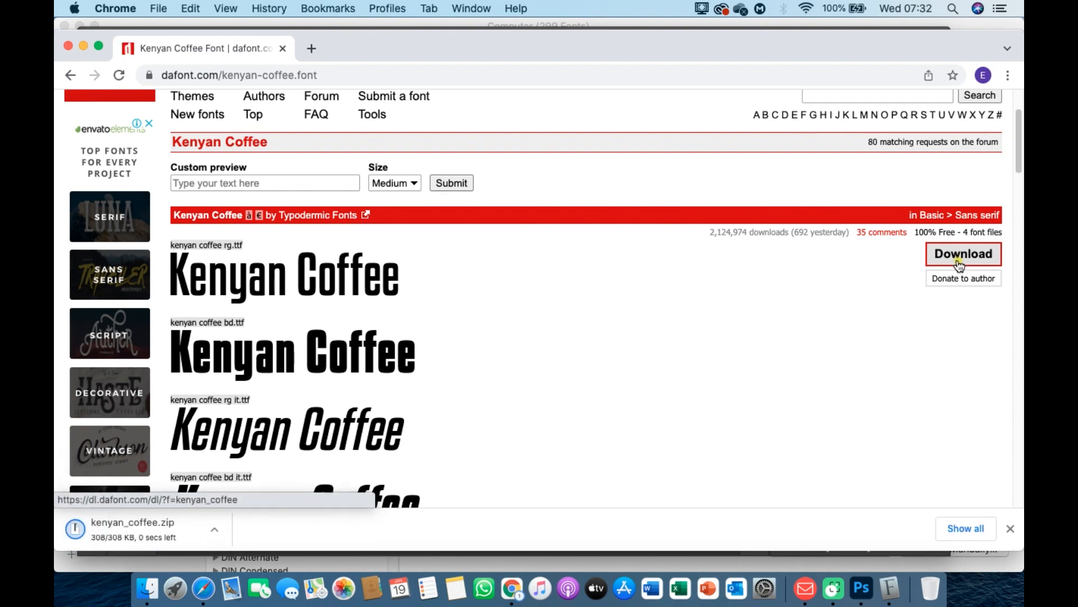
click(146, 532)
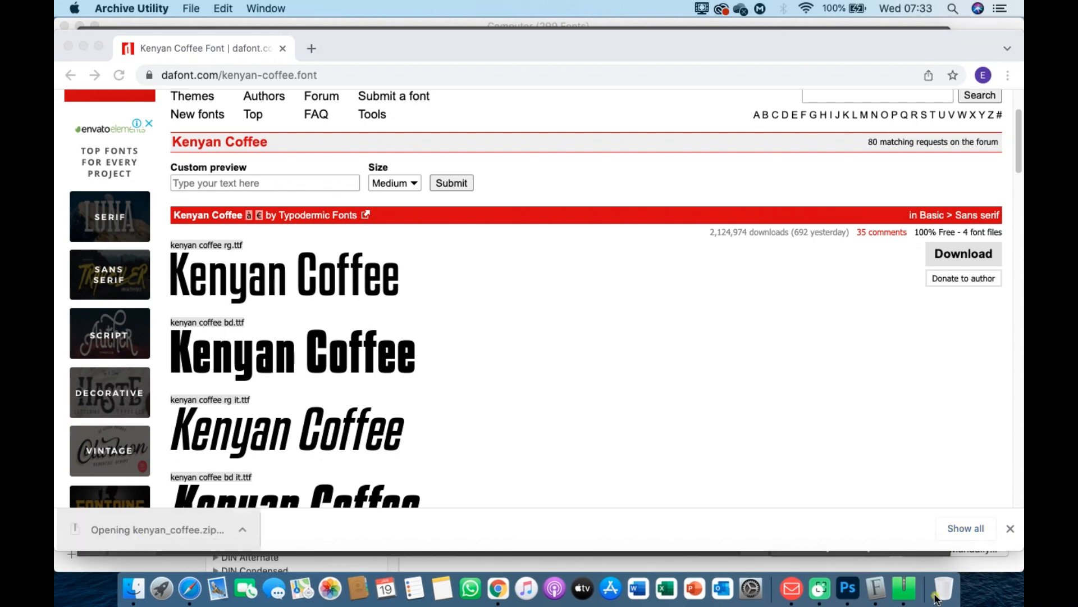
Switch to Font Book and install the fonts from the kenyan_coffee folder in Downloads
click(878, 588)
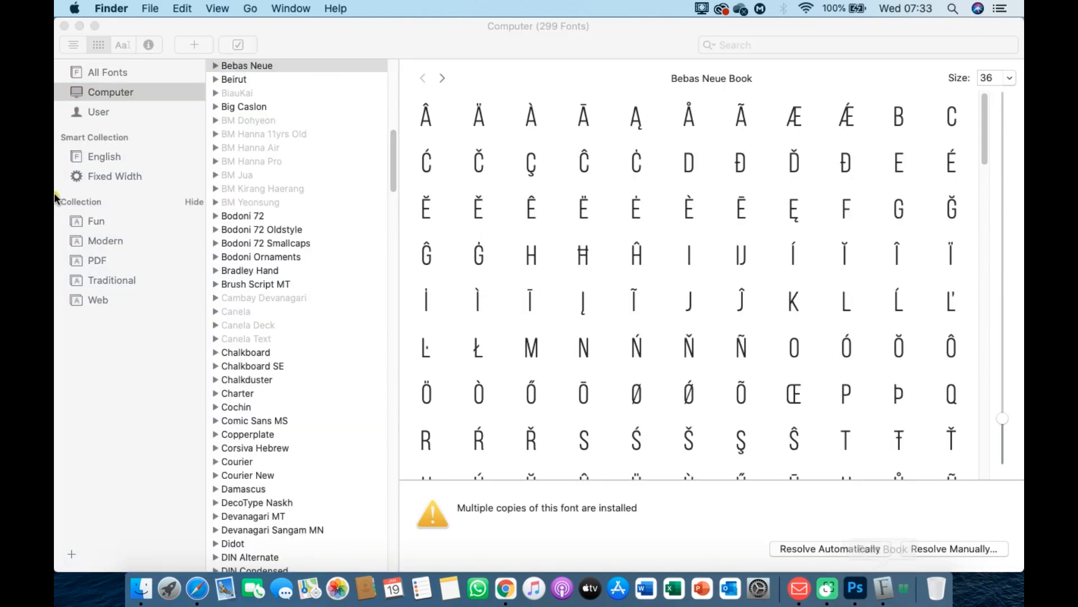
click(199, 48)
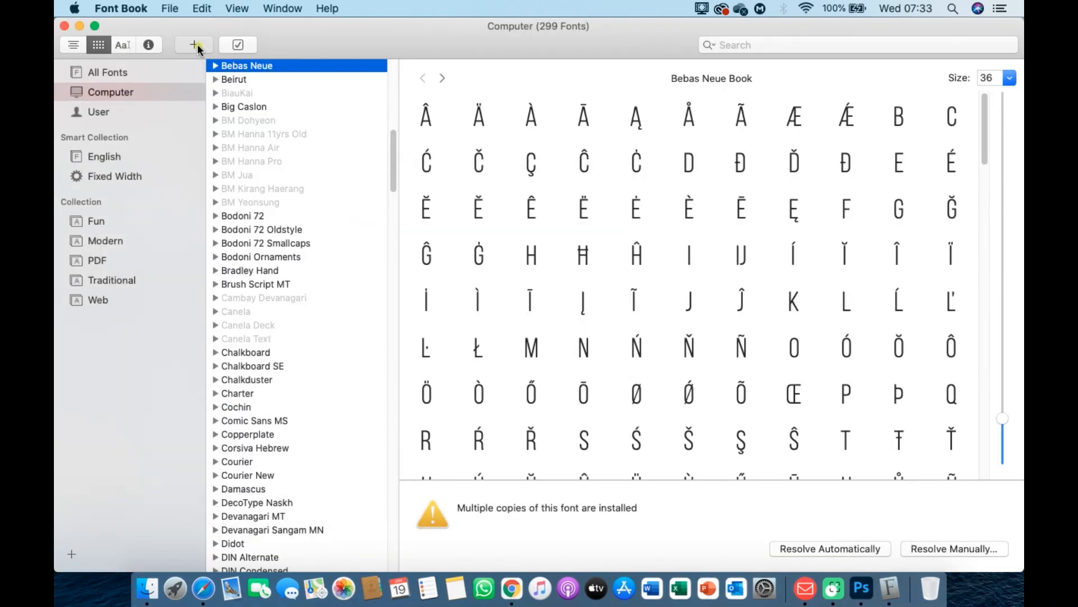
click(197, 48)
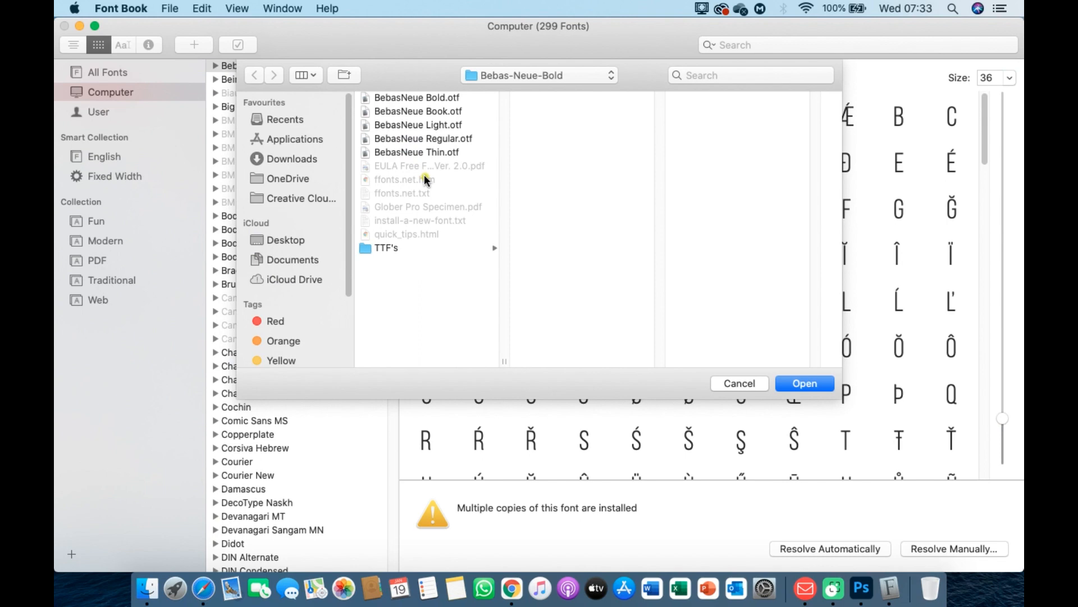
click(290, 160)
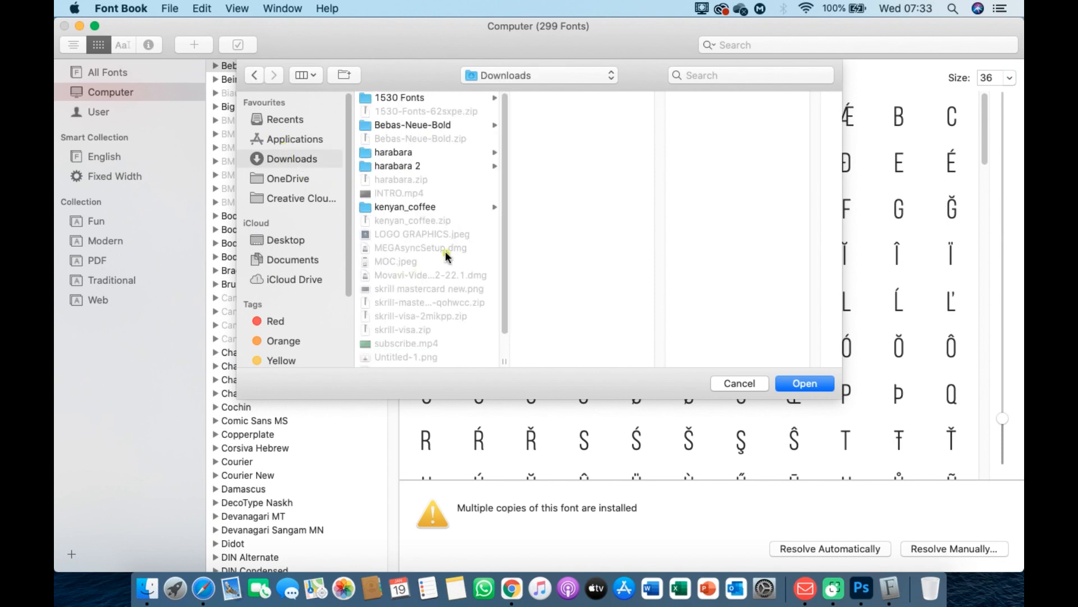
click(406, 207)
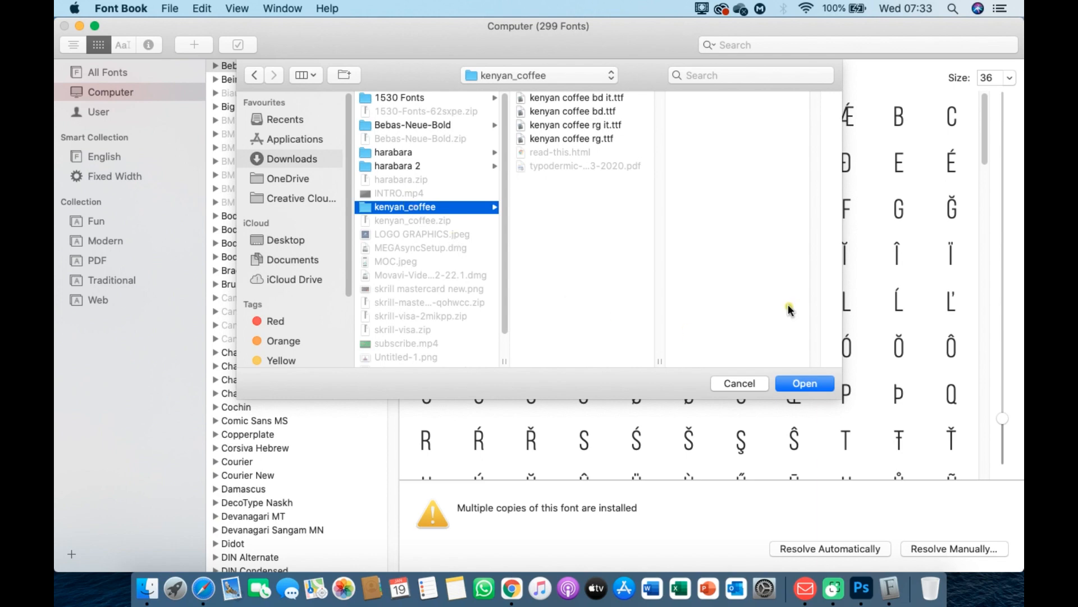
click(805, 383)
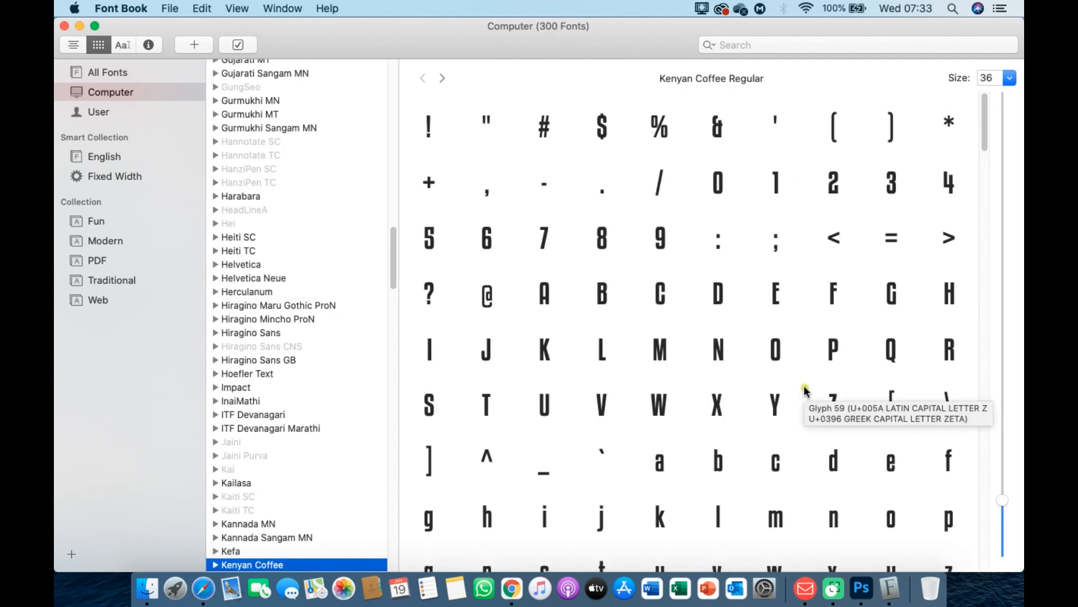
Add the individual kenyan coffee TTF files from the kenyan_coffee folder to Font Book
click(198, 45)
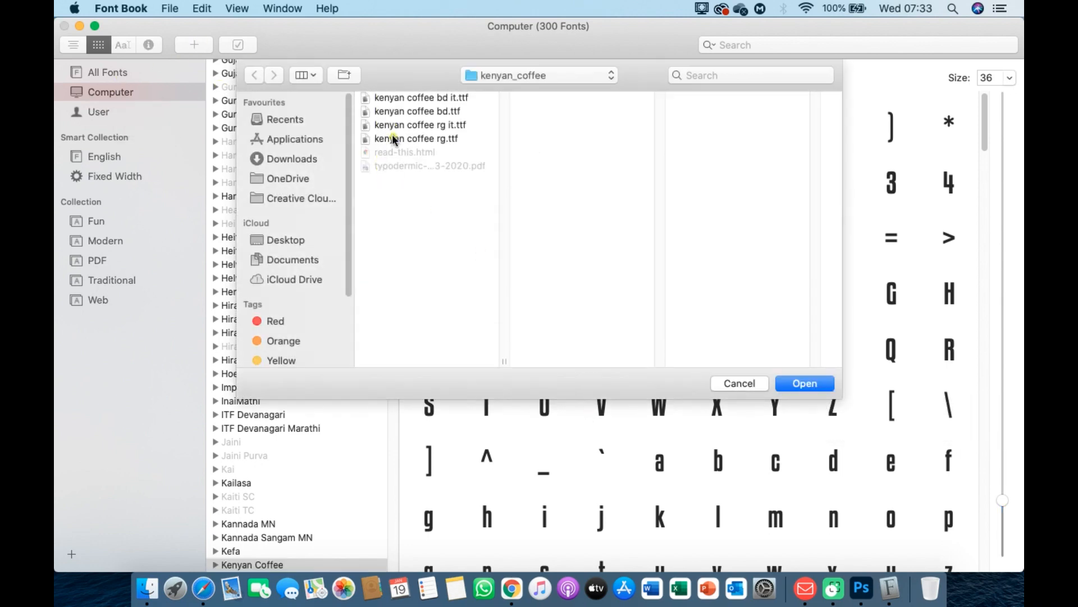
drag(497, 100, 487, 153)
click(805, 384)
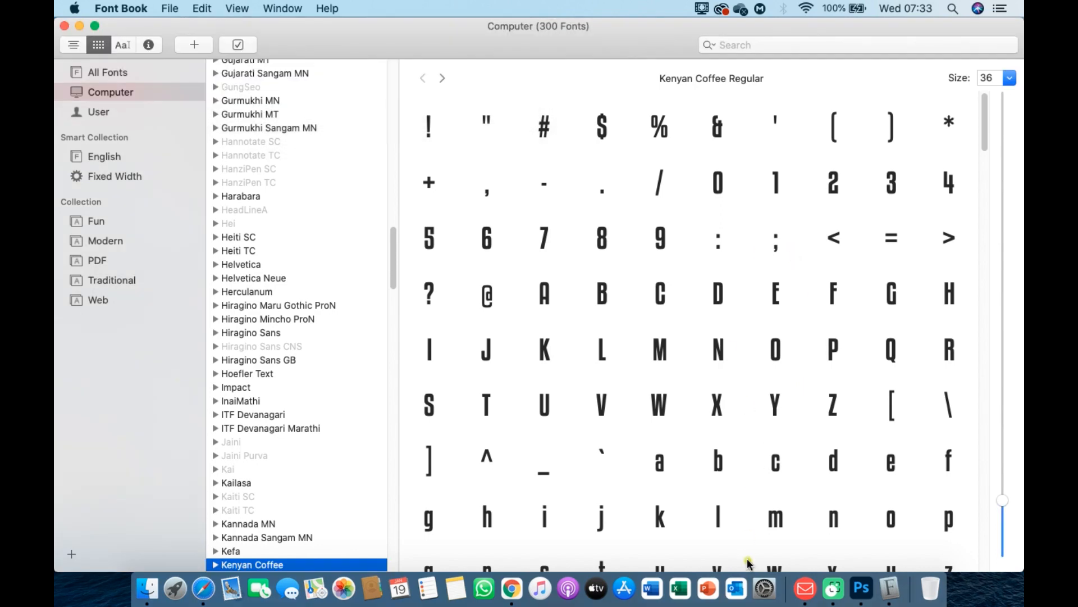
Switch back to Photoshop and dismiss the missing font alert without replacing the font
click(863, 595)
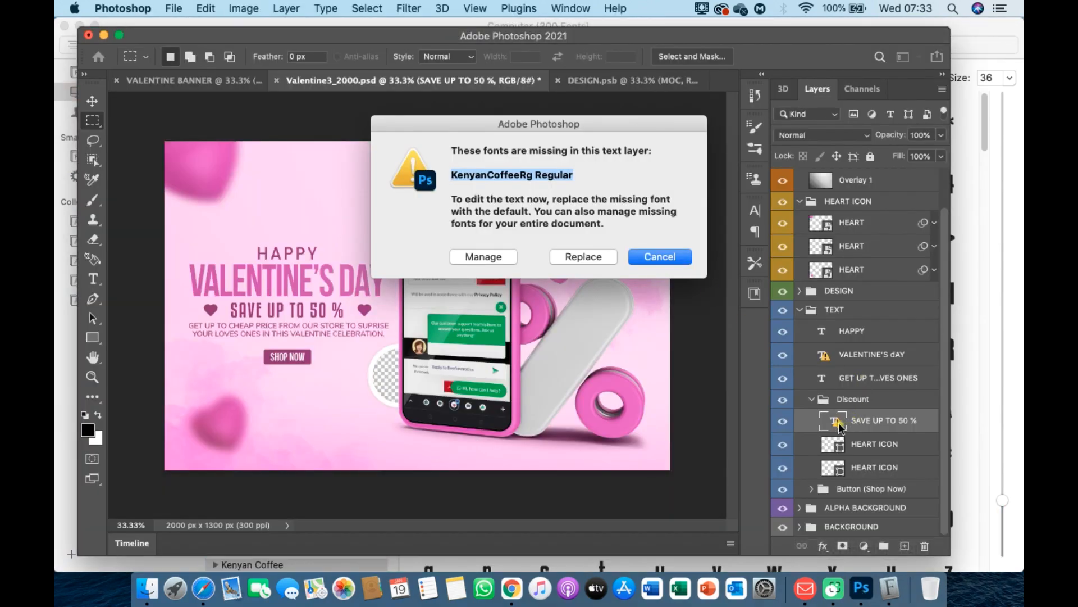
click(661, 258)
click(659, 259)
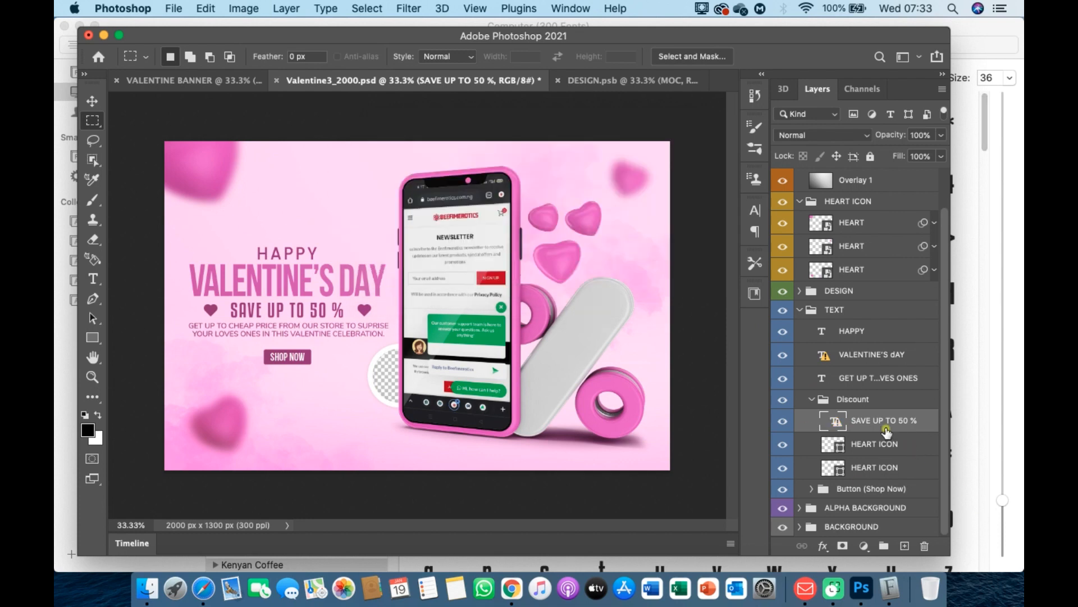
Change the discount text to "SAVE UP TO 30 %" and collapse the Discount group
double_click(836, 419)
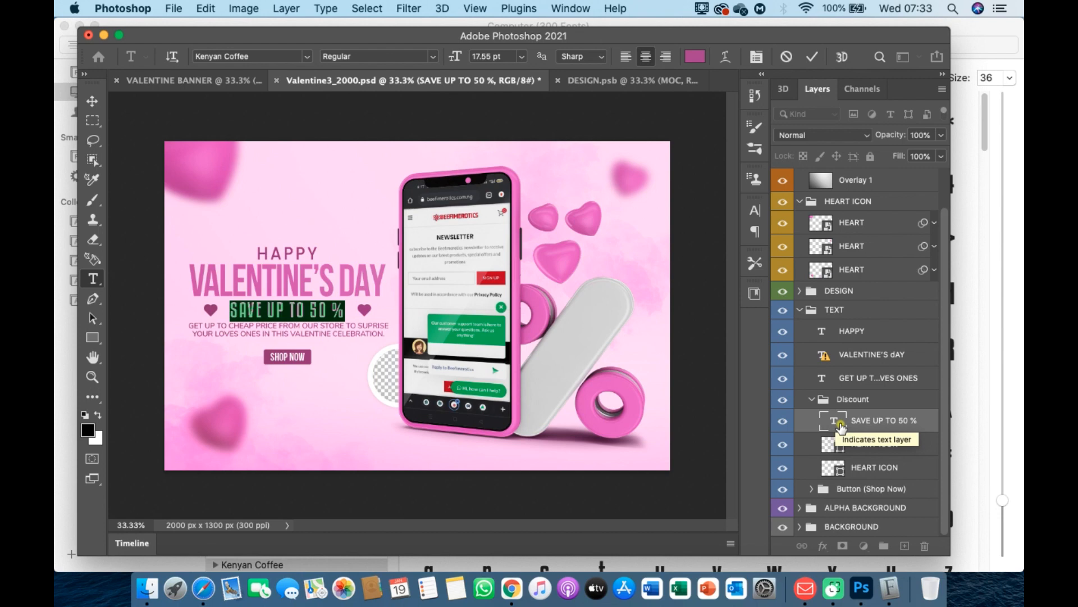
click(325, 307)
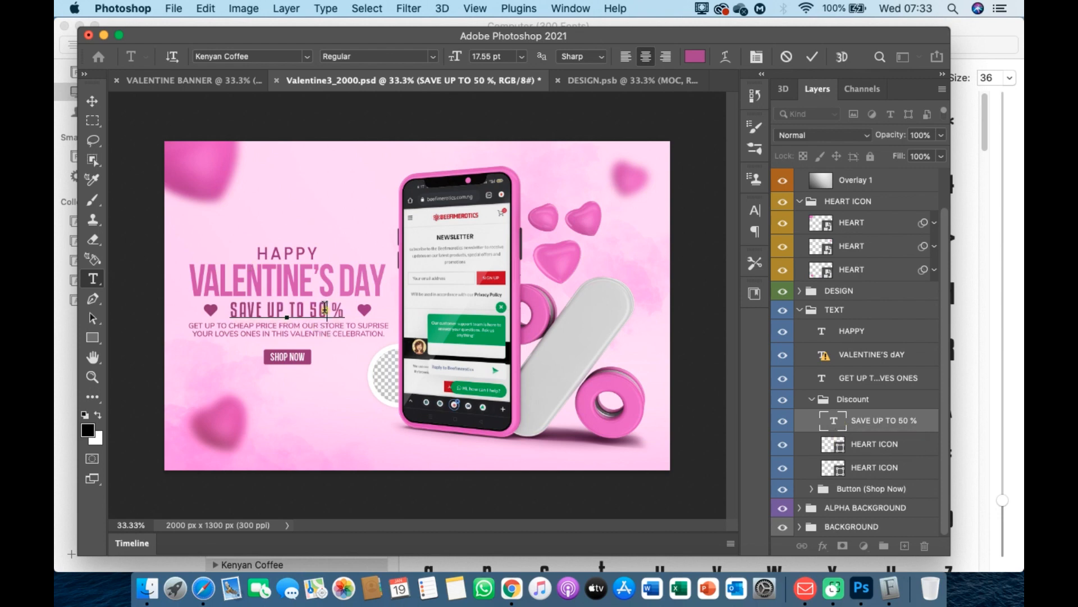
key(BackSpace)
key(BackSpace)
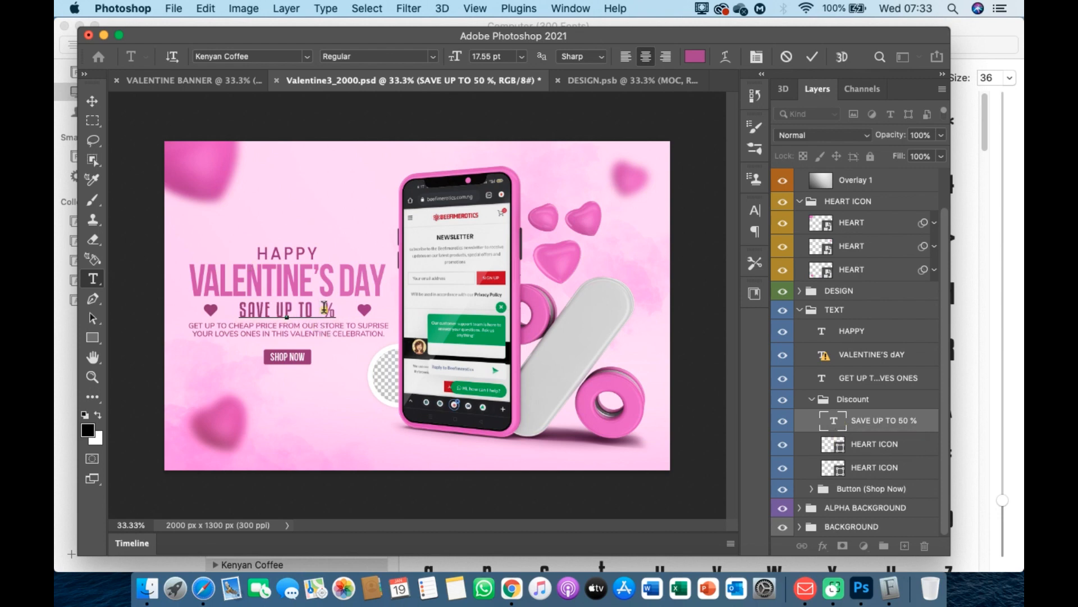
text(30)
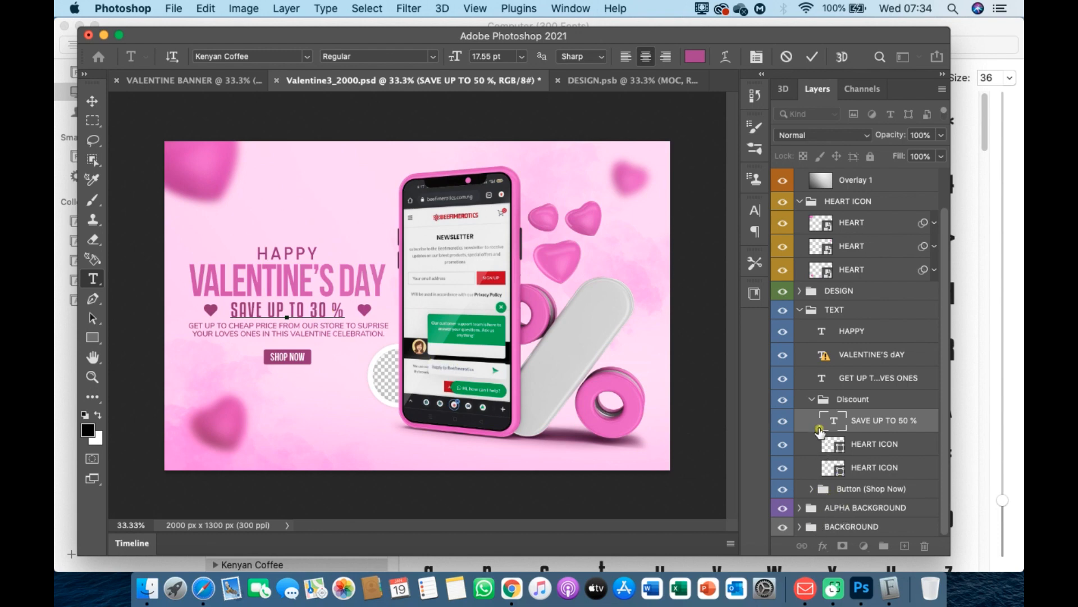
click(812, 401)
click(812, 401)
key(m)
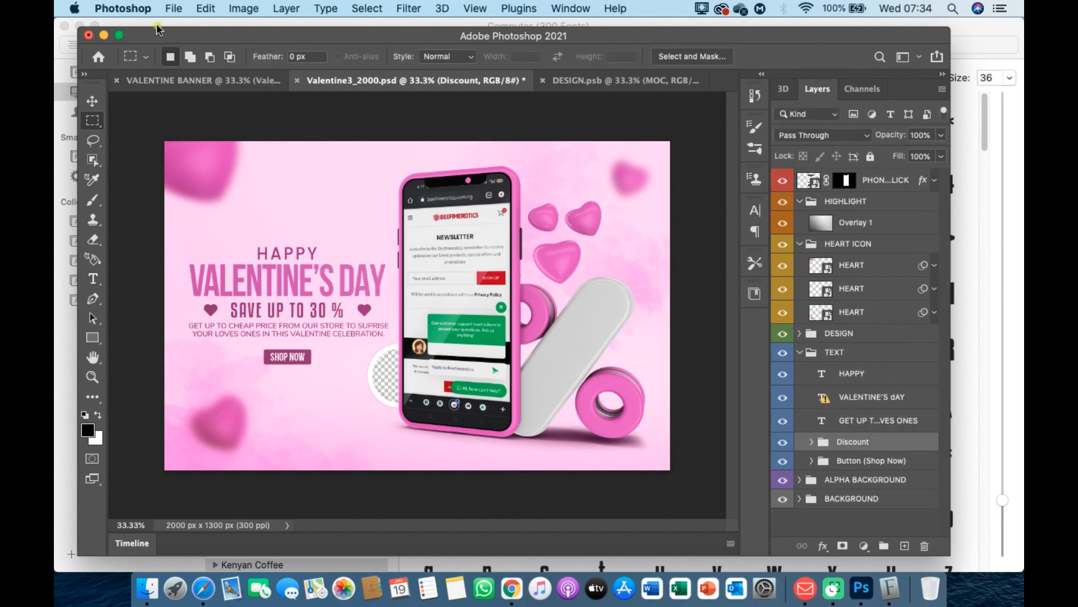
Quick-export the banner as a PNG named "VALENTINE BANNER" into the Downloads folder
click(172, 9)
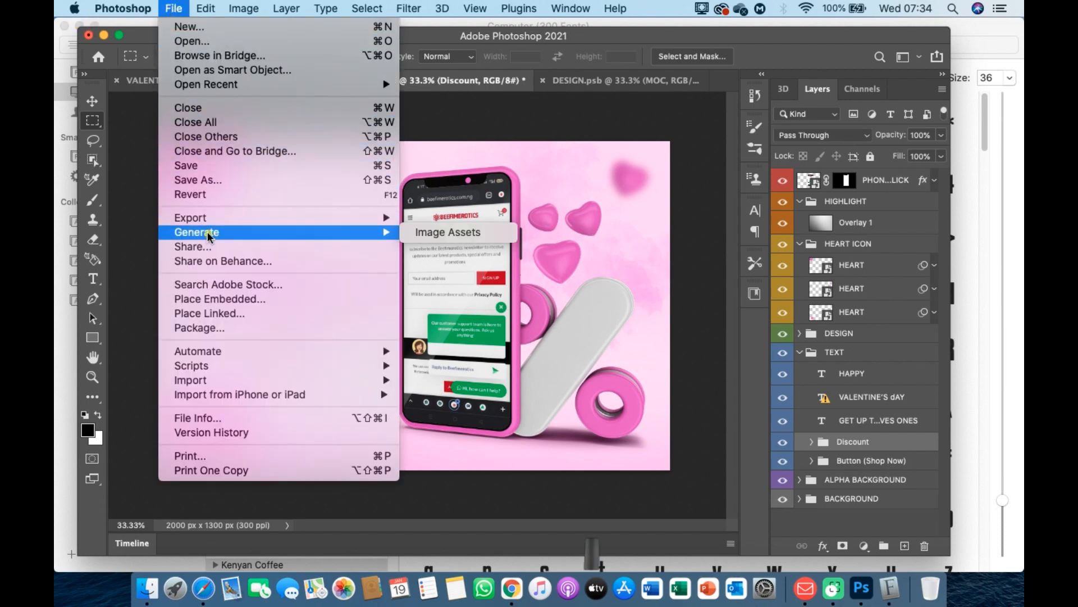
mouse_move(210, 221)
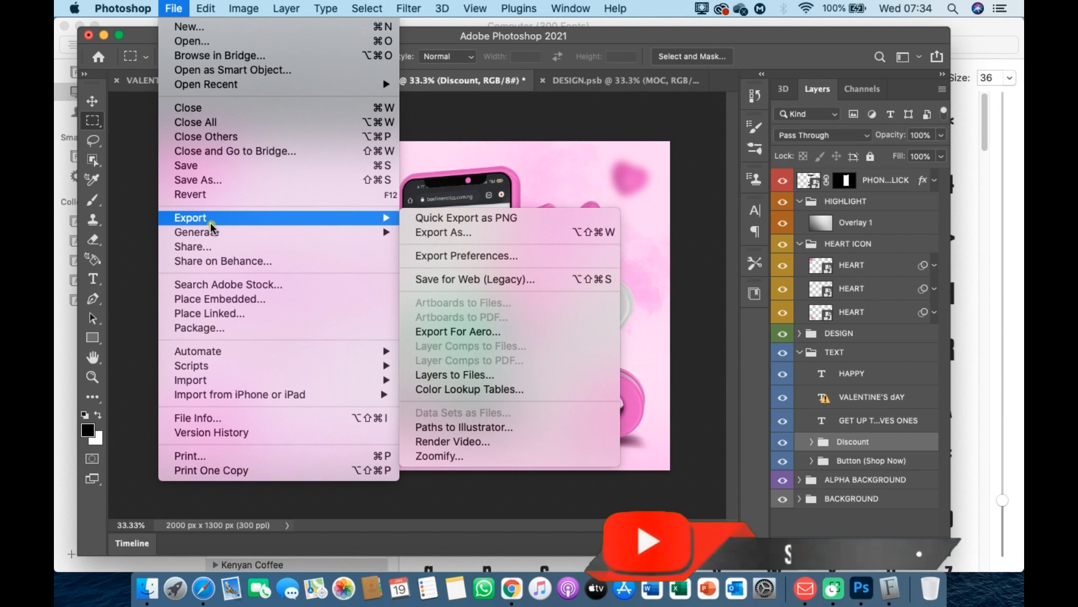
click(483, 221)
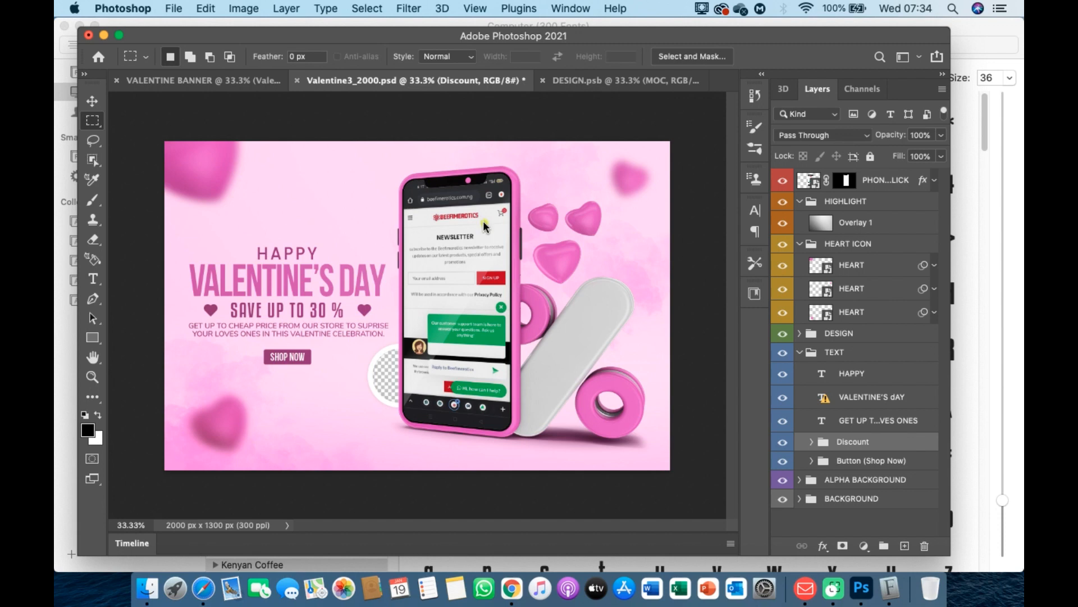
key(super+shift+s)
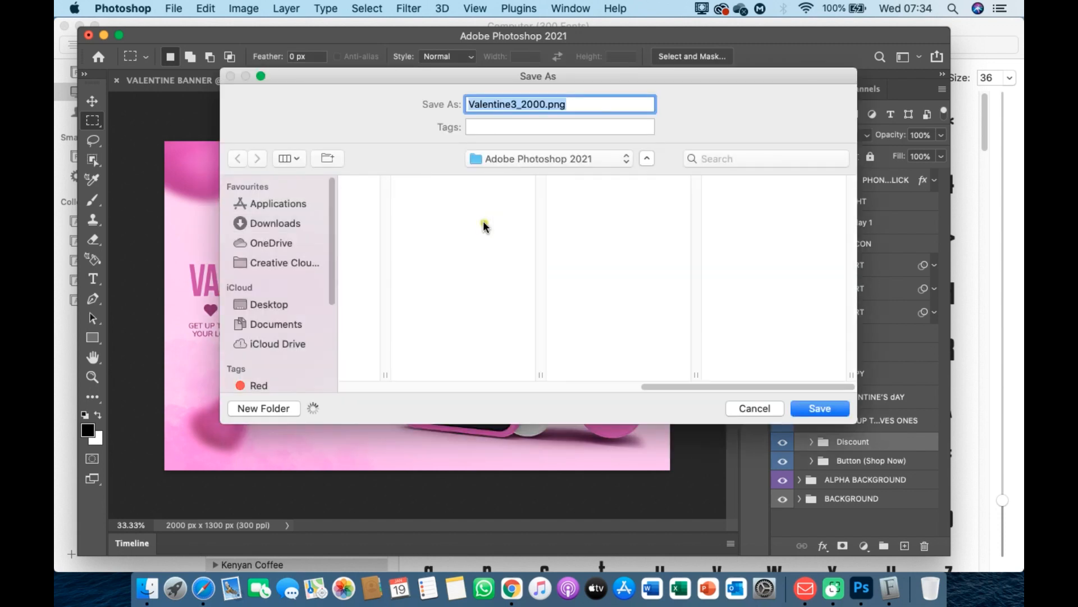
text(VA)
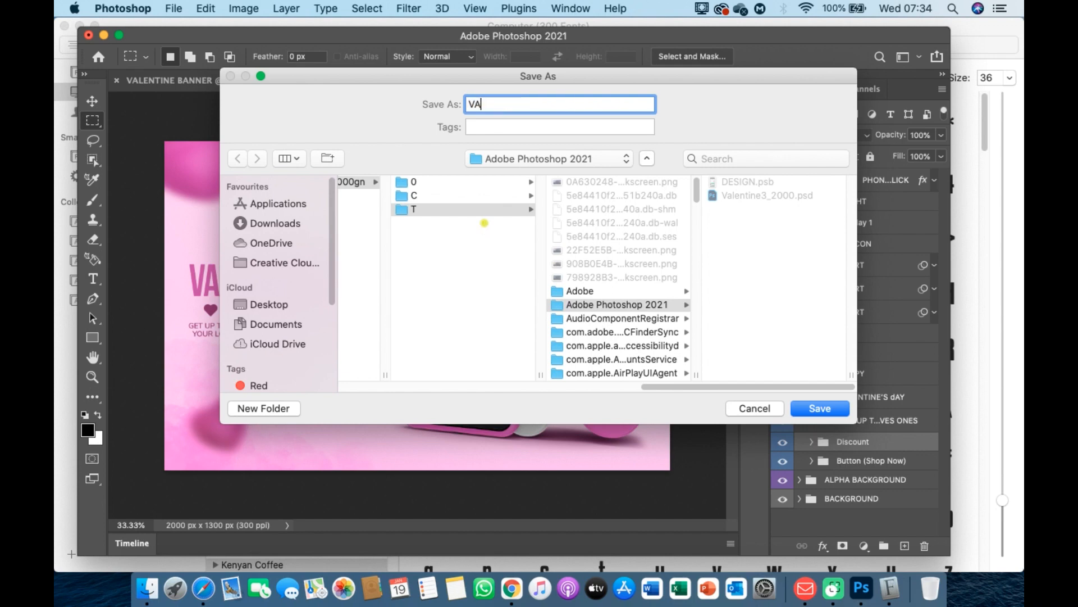
text(LENTINE BANNER)
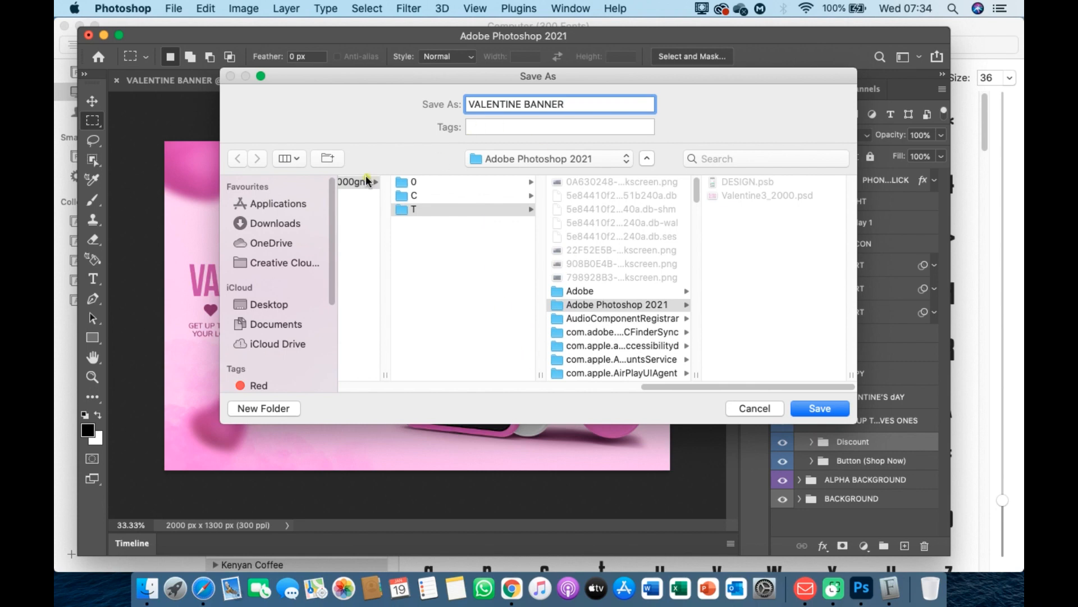
click(285, 227)
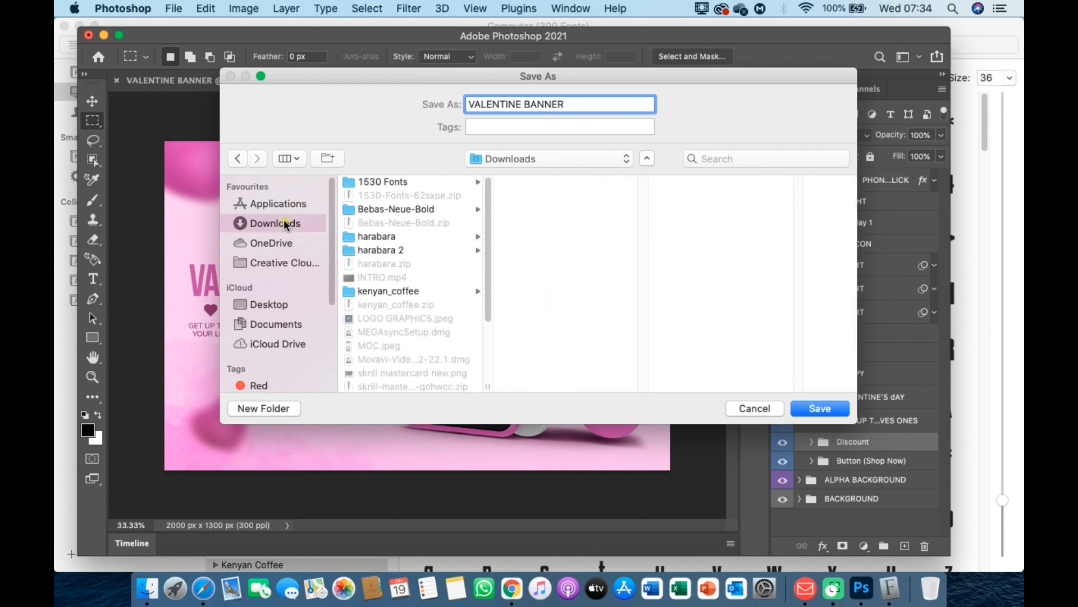
click(820, 408)
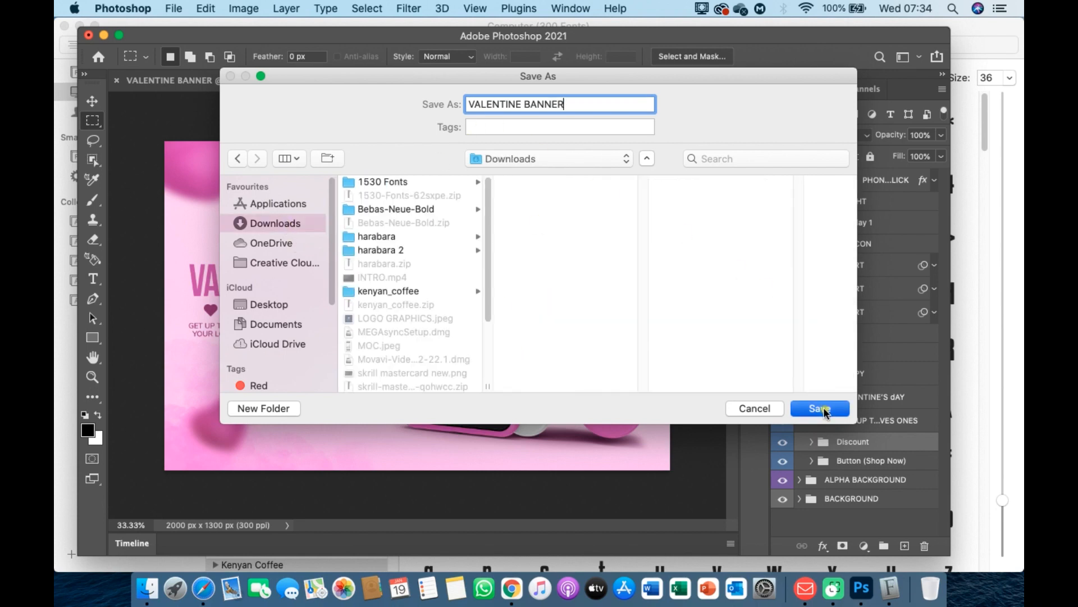